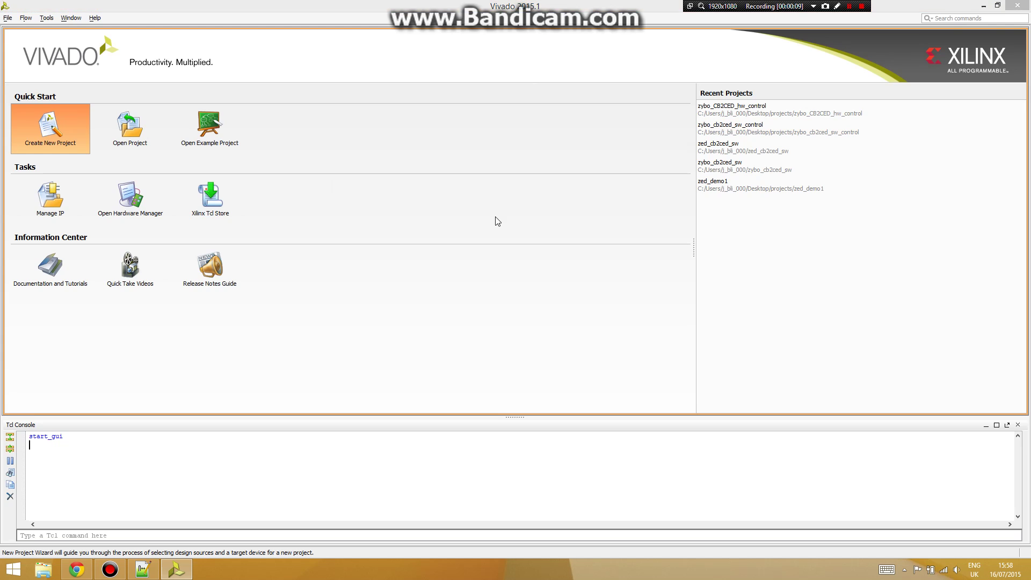
Start a new project named zed_cb2ced_sw_control in the Desktop/projects folder, keeping its own project subdirectory.
{"action": "key", "text": "Return"}
{"action": "left_click", "coordinate": [592, 406]}
{"action": "double_click", "coordinate": [395, 198]}
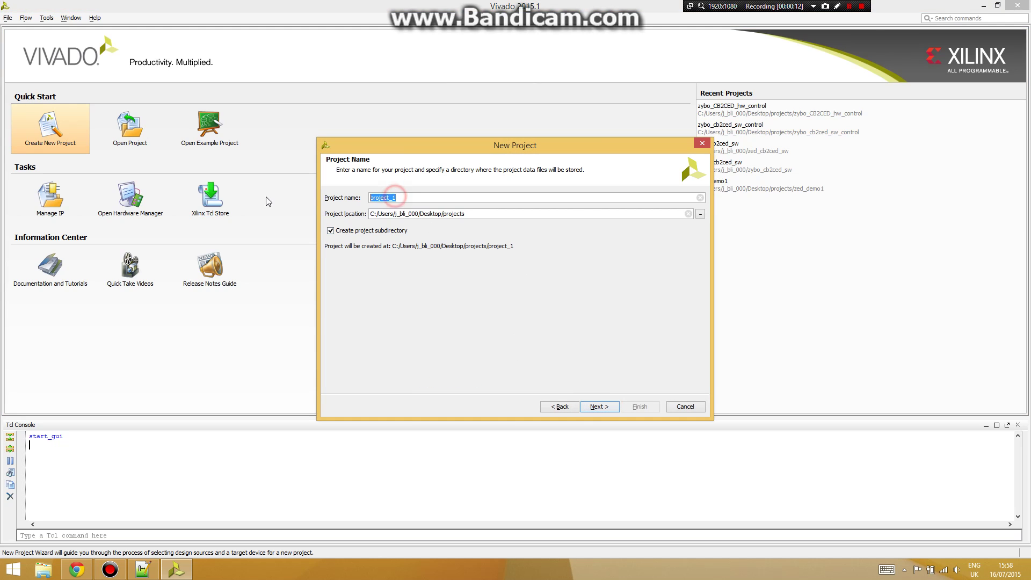
{"action": "type", "text": "zed_cb2ced_sw_control"}
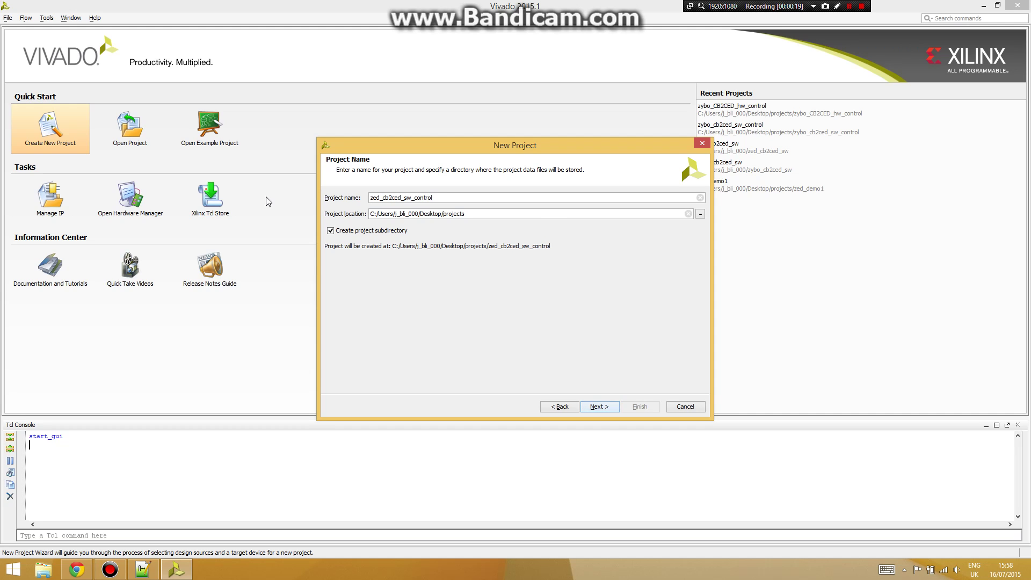
{"action": "key", "text": "Return"}
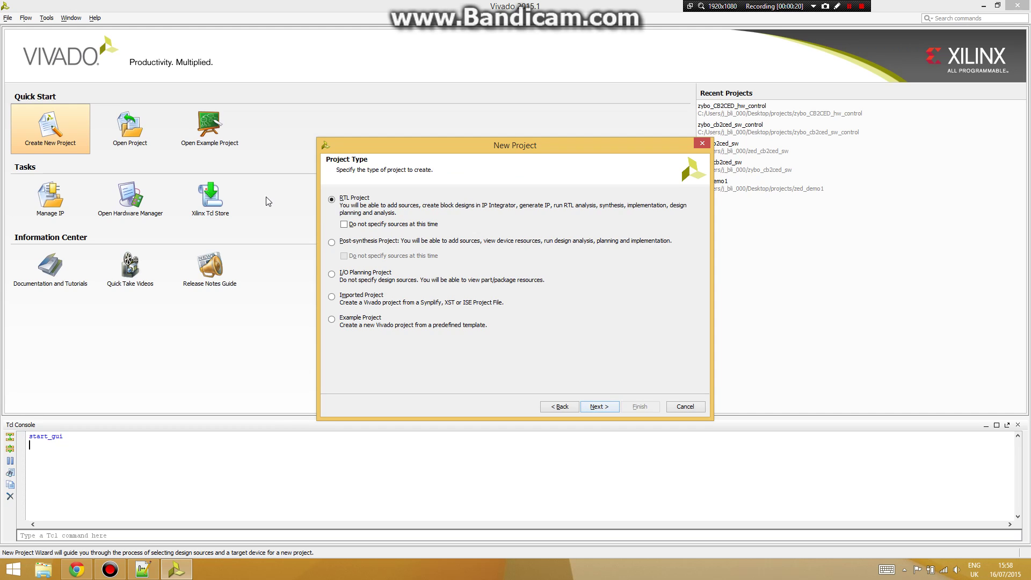
Keep the project type as RTL Project and add no sources, existing IP or constraints.
{"action": "left_click", "coordinate": [598, 407]}
{"action": "left_click", "coordinate": [469, 262]}
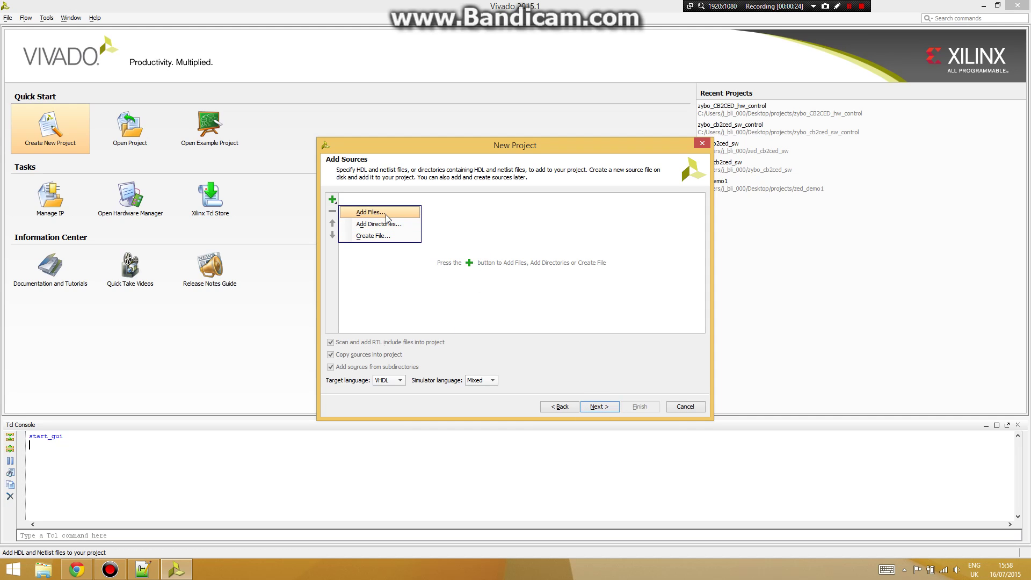
{"action": "left_click", "coordinate": [592, 240]}
{"action": "left_click", "coordinate": [598, 408]}
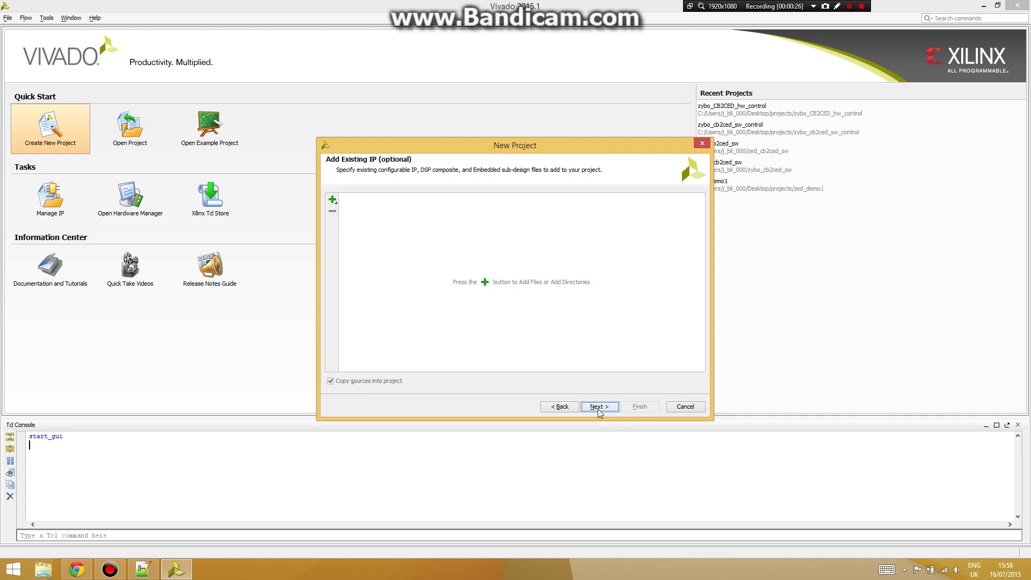
{"action": "left_click", "coordinate": [598, 408]}
{"action": "left_click", "coordinate": [597, 408]}
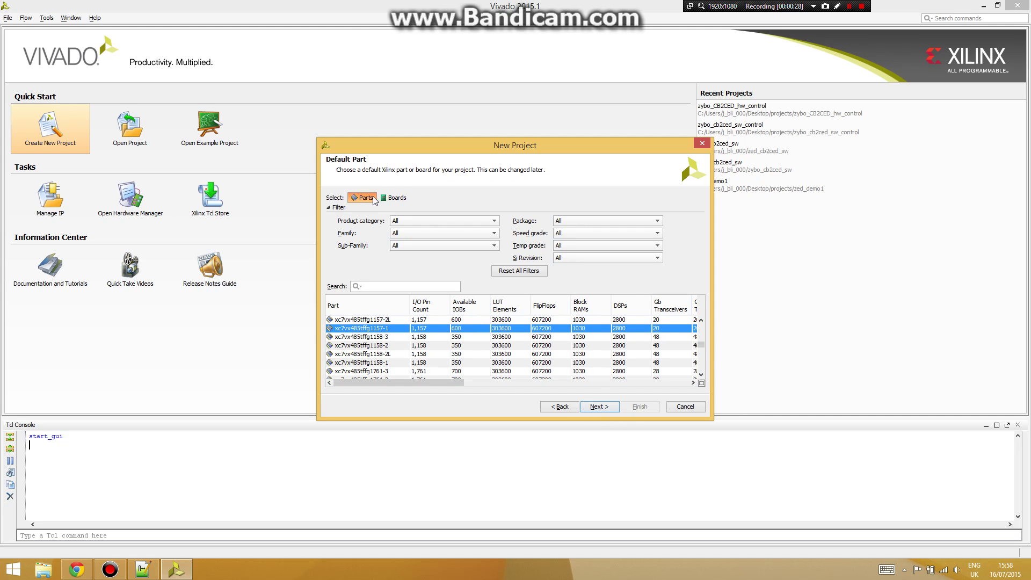
Choose the ZedBoard Zynq Evaluation and Development Kit as the default board and create the project.
{"action": "left_click", "coordinate": [395, 198]}
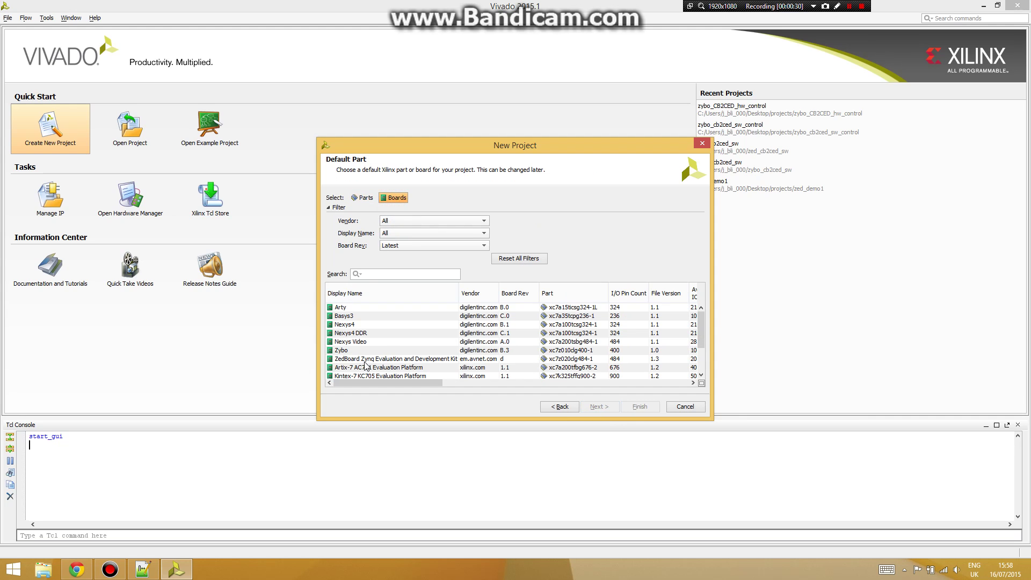
{"action": "left_click", "coordinate": [359, 359]}
{"action": "left_click", "coordinate": [604, 408]}
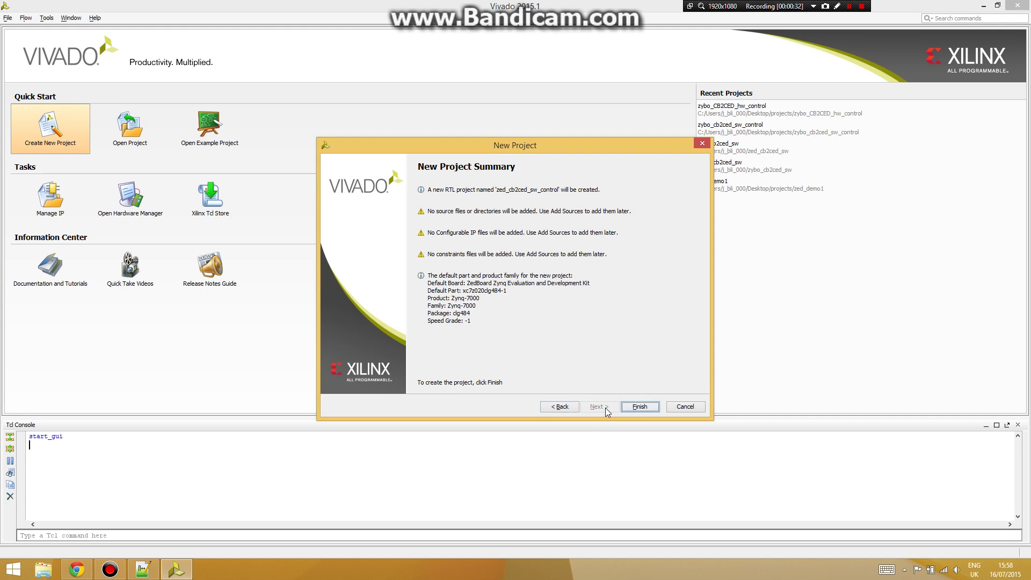
{"action": "left_click", "coordinate": [639, 408]}
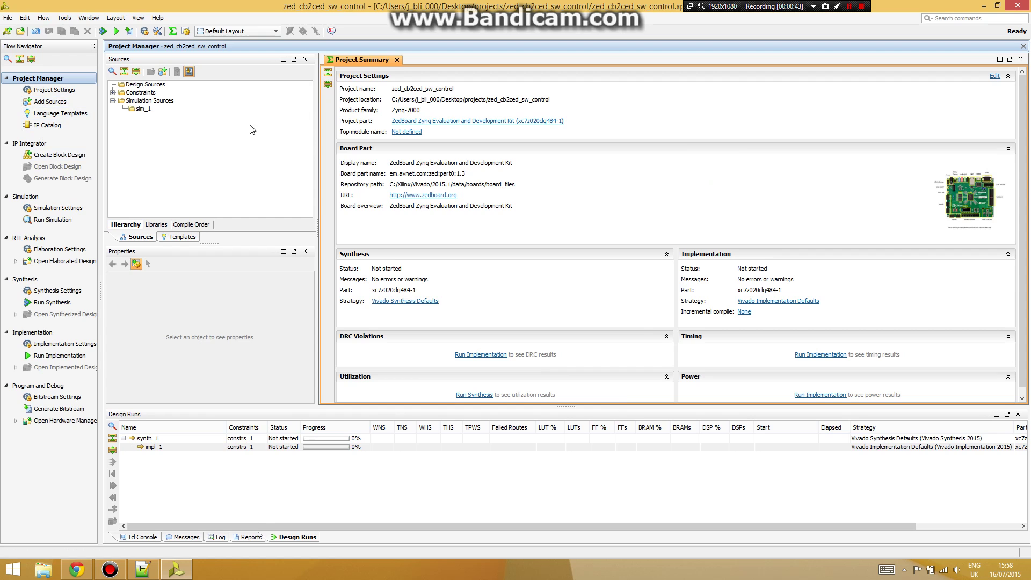
Add the Desktop/projects/ip_repo folder as an IP repository in the project settings and apply the change.
{"action": "left_click", "coordinate": [39, 91]}
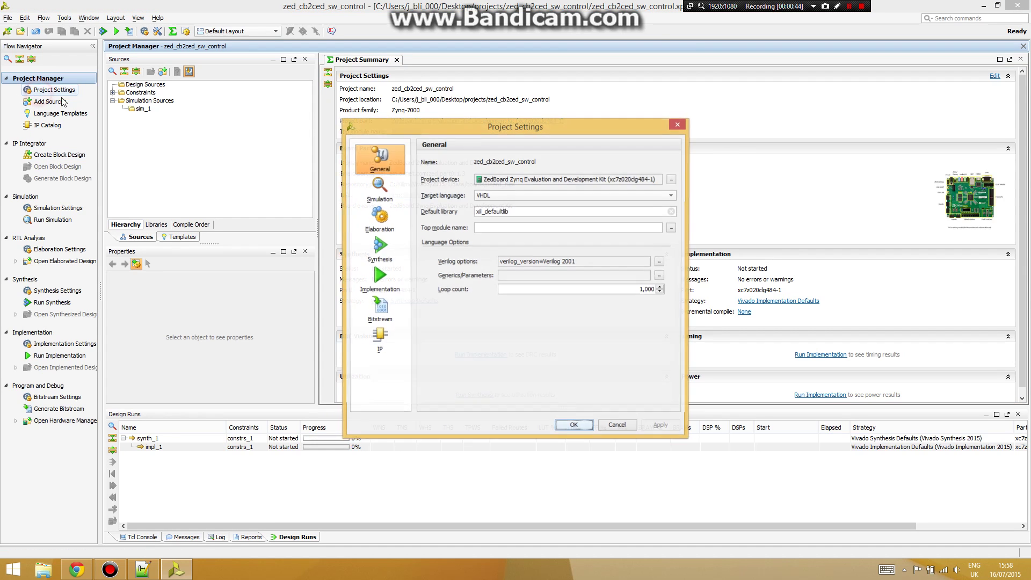
{"action": "left_click", "coordinate": [380, 337]}
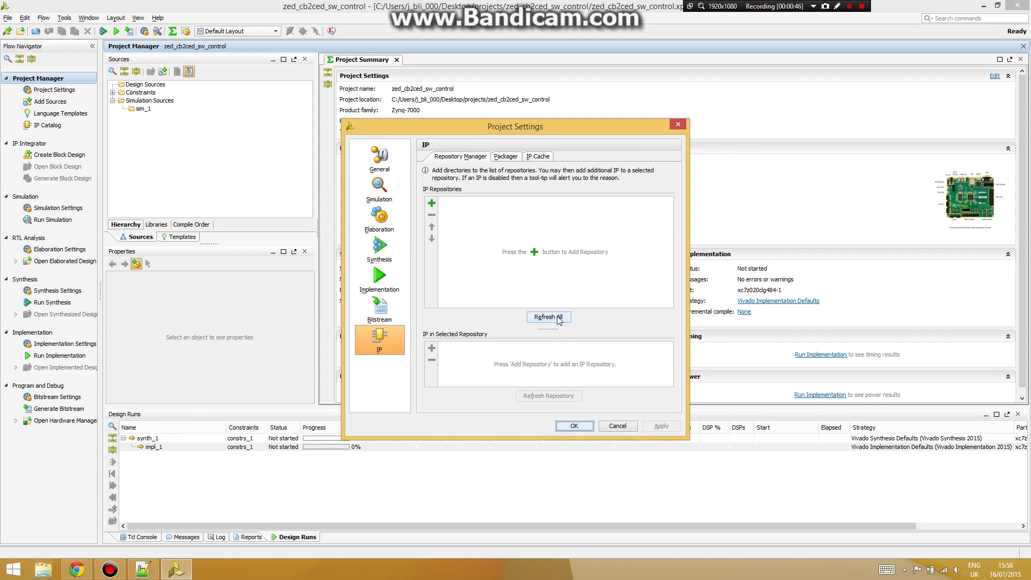
{"action": "left_click", "coordinate": [535, 253]}
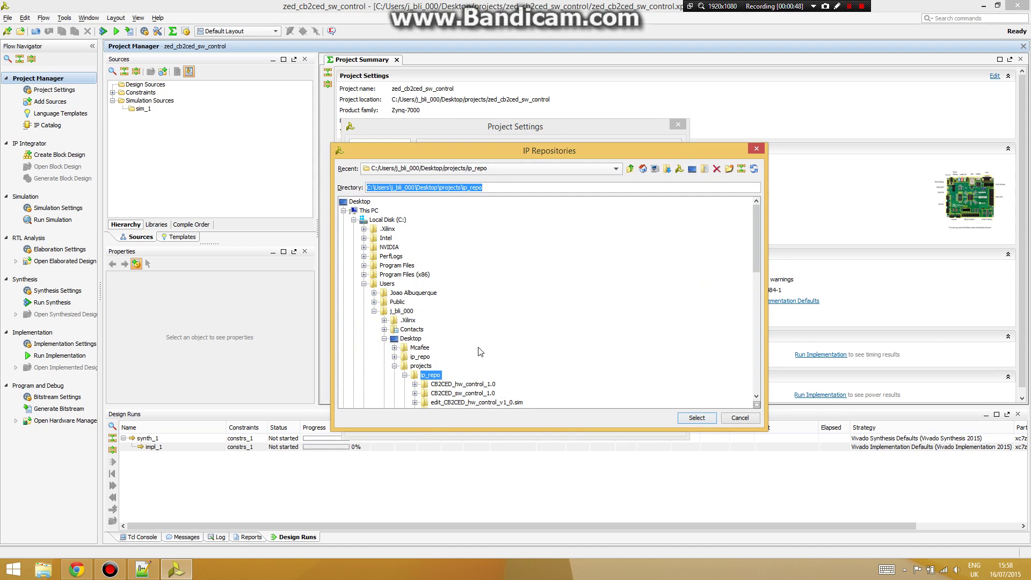
{"action": "left_click", "coordinate": [697, 418]}
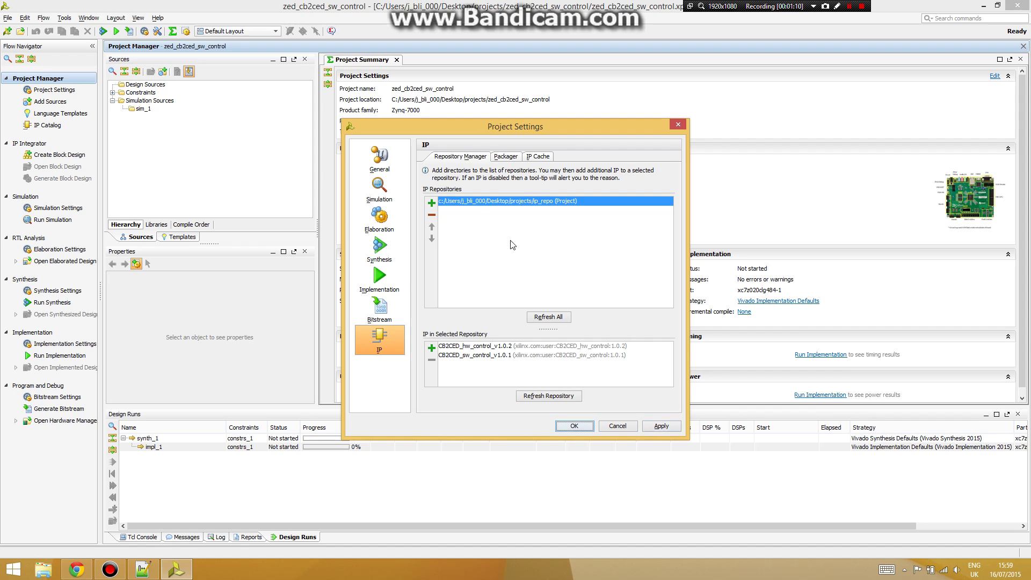
{"action": "left_click", "coordinate": [655, 426]}
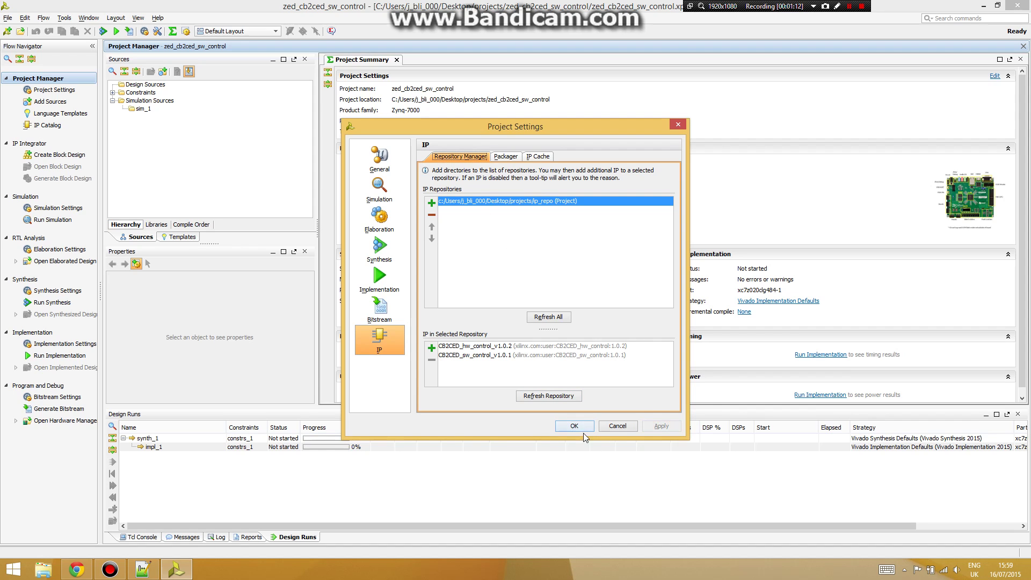
{"action": "left_click", "coordinate": [576, 426]}
Create a block design named cb2ced_sw_control, local to the project and in the Design Sources set.
{"action": "left_click", "coordinate": [59, 154]}
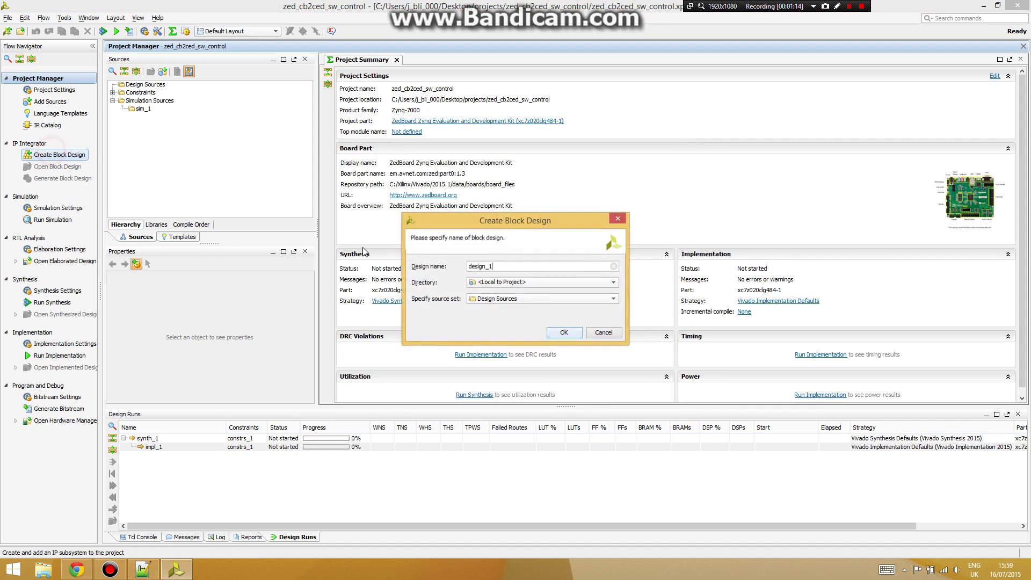
{"action": "double_click", "coordinate": [508, 266]}
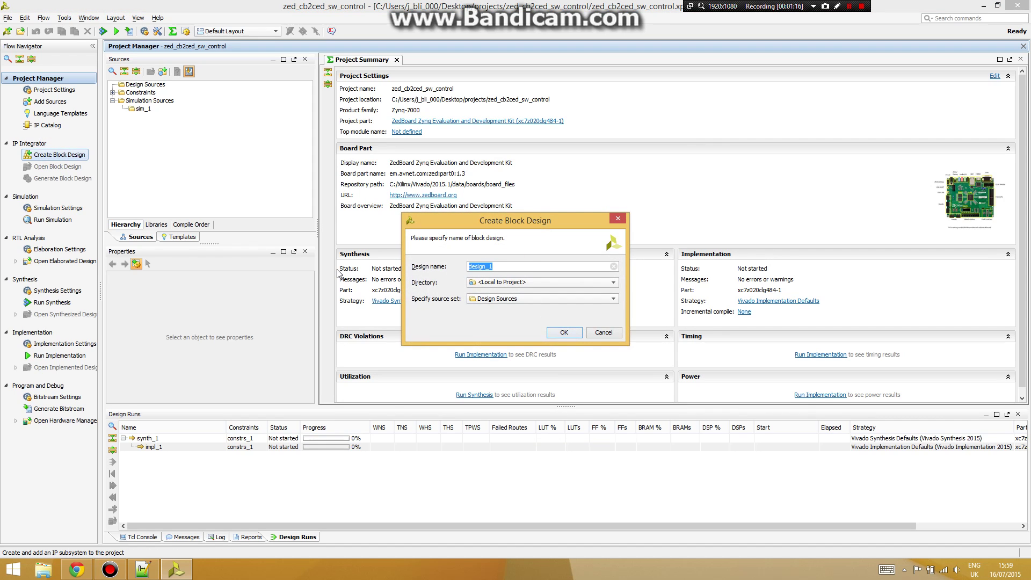
{"action": "type", "text": "cb2ced_sw_control"}
{"action": "left_click", "coordinate": [569, 331]}
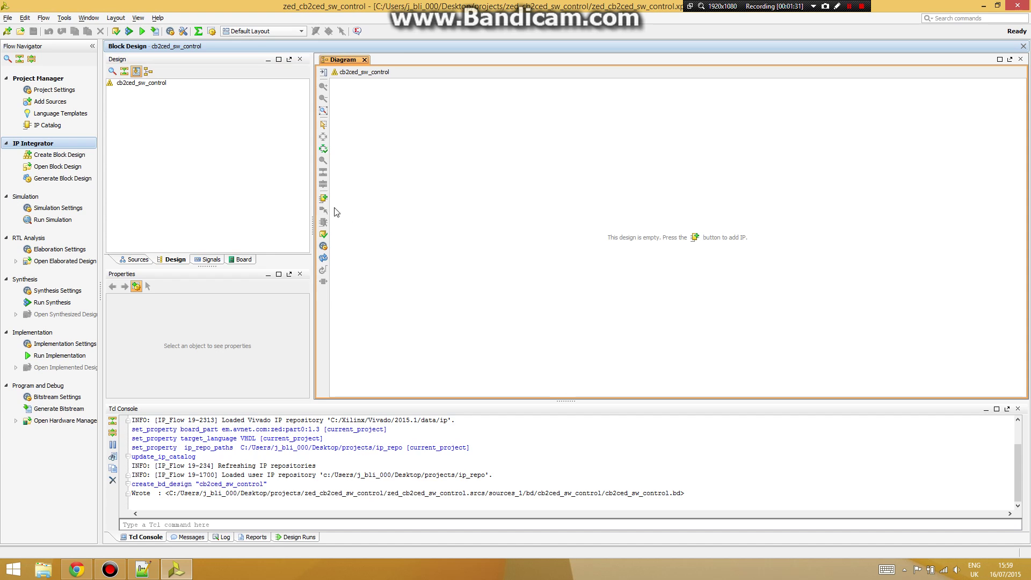
Add the ZYNQ7 Processing System and AXI GPIO IP blocks to the block design.
{"action": "left_click", "coordinate": [323, 199]}
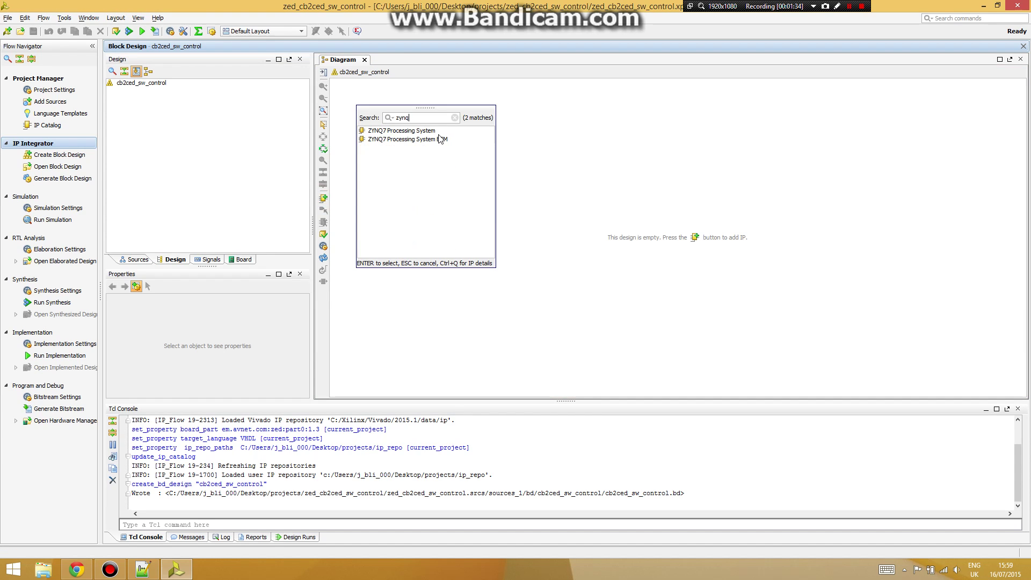
{"action": "double_click", "coordinate": [440, 132]}
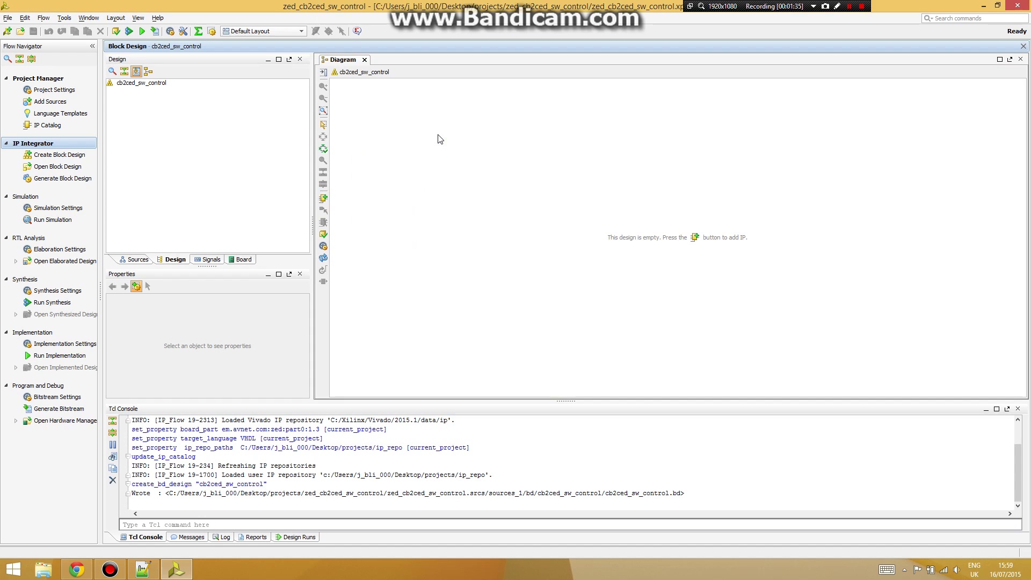
{"action": "left_click", "coordinate": [324, 197]}
{"action": "type", "text": "axi gpio"}
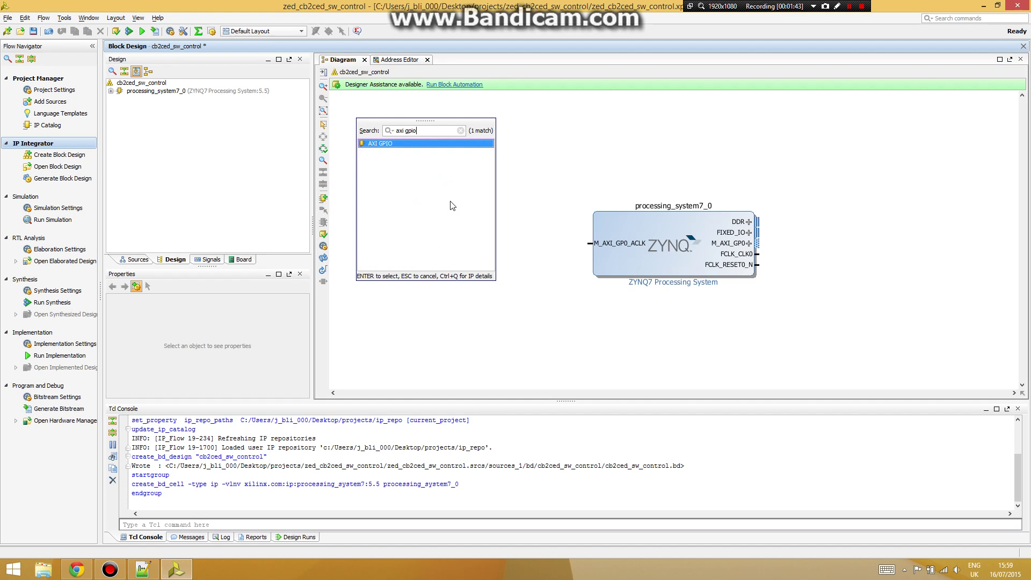
{"action": "key", "text": "Return"}
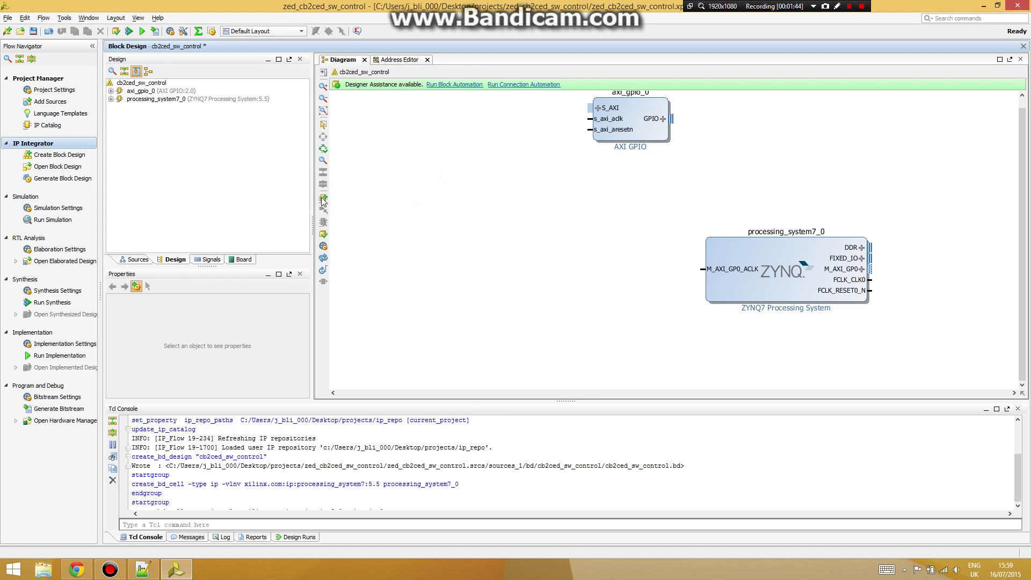
Search the IP list for cb2 and add the custom CB2CED_sw_control_v1.0.1 block to the design.
{"action": "left_click", "coordinate": [324, 197]}
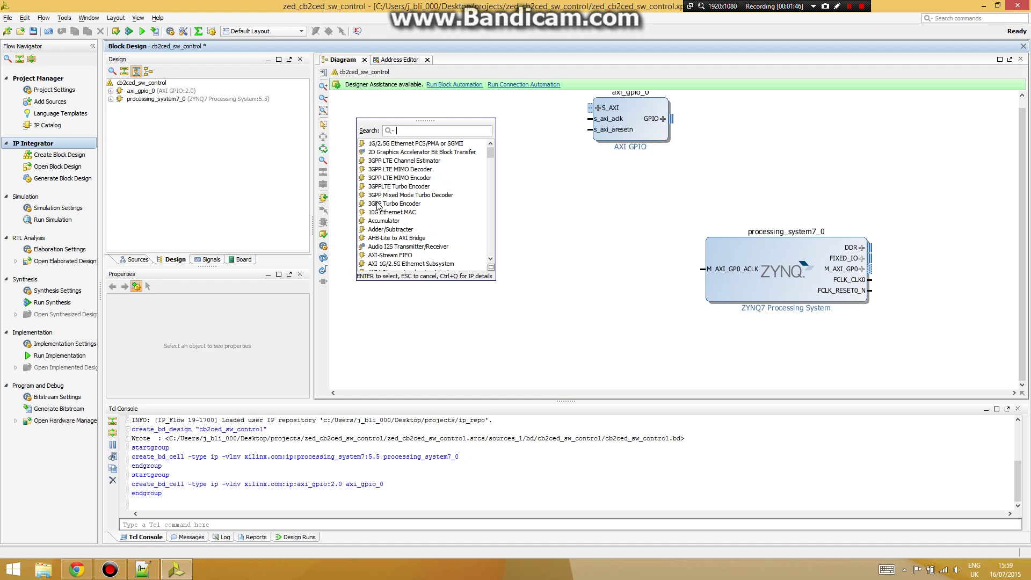
{"action": "type", "text": "cb2"}
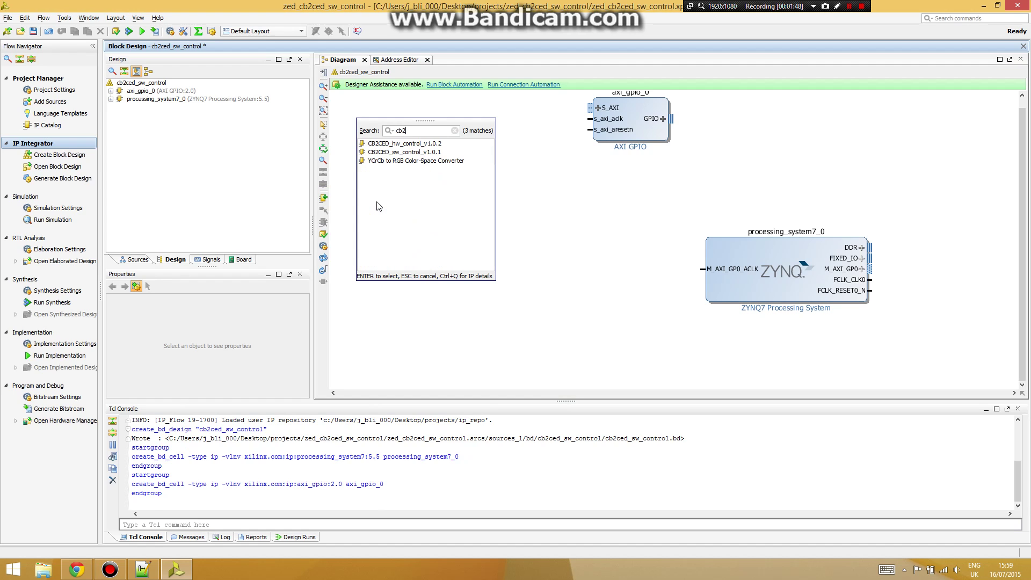
{"action": "left_click", "coordinate": [395, 153]}
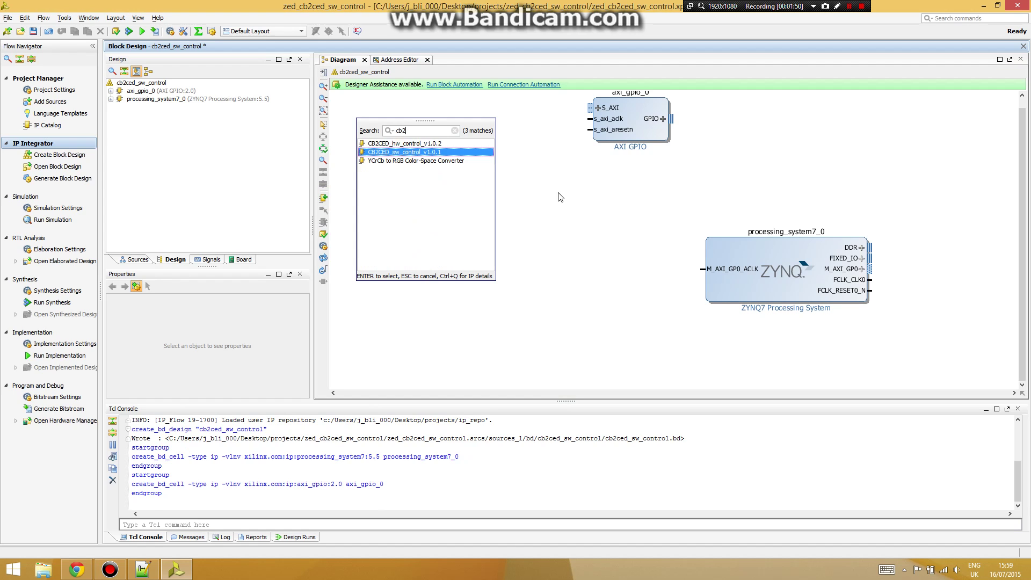
{"action": "key", "text": "Return"}
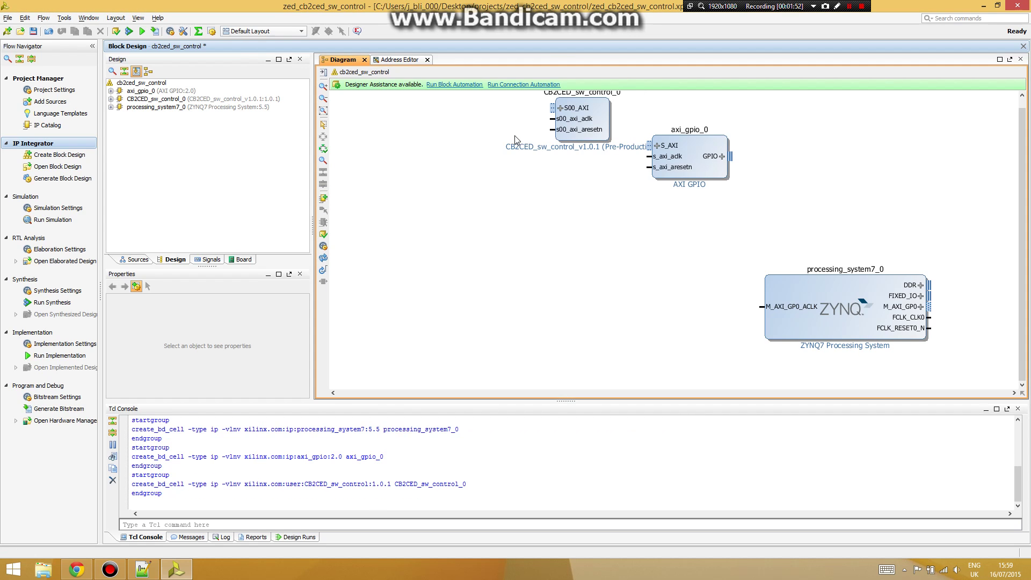
Run block automation for the ZYNQ7 Processing System, and connection automation for S_AXI of axi_gpio_0 and S00_AXI of CB2CED_sw_control_0.
{"action": "left_click", "coordinate": [464, 85]}
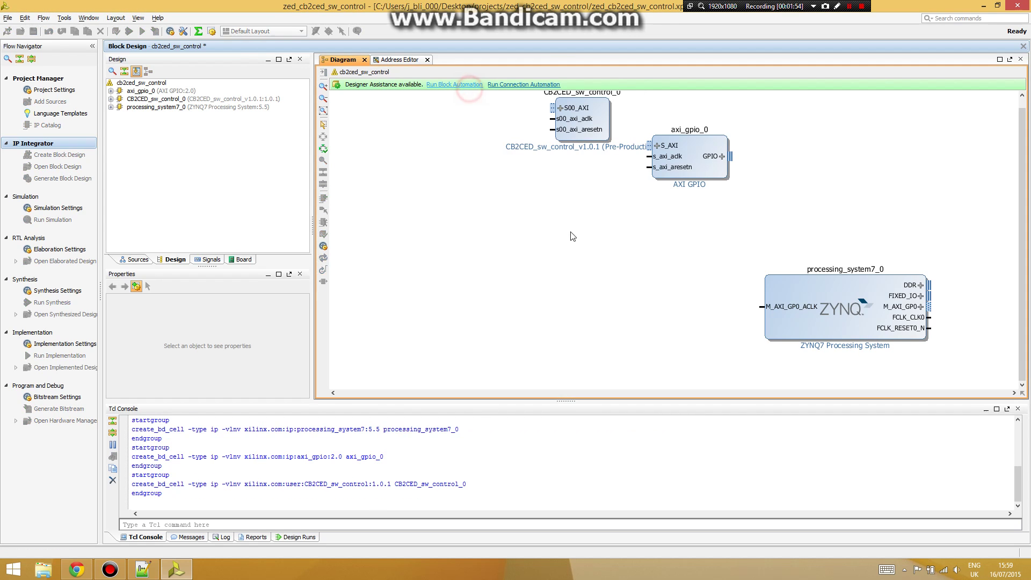
{"action": "left_click", "coordinate": [686, 413]}
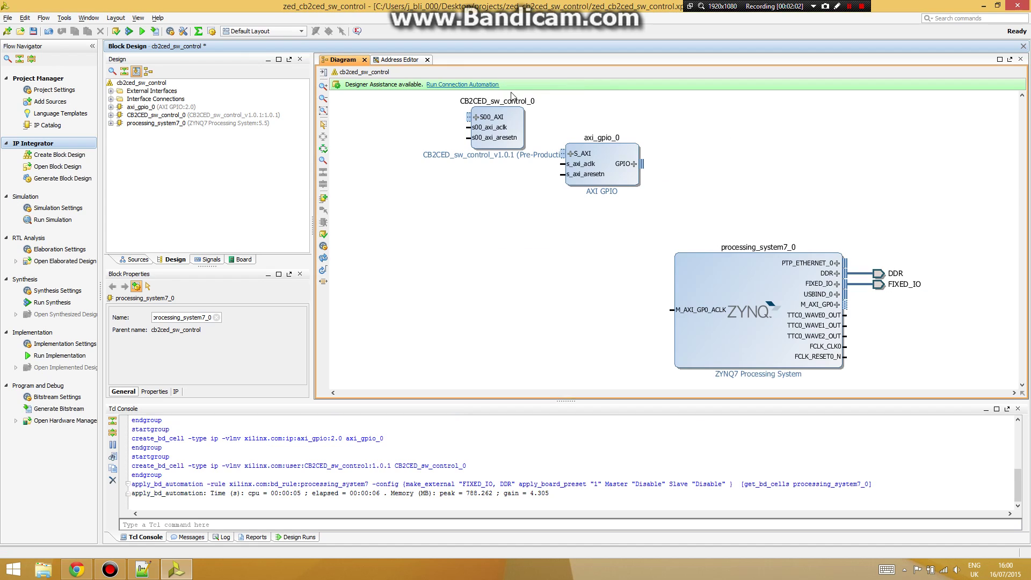
{"action": "left_click", "coordinate": [452, 86]}
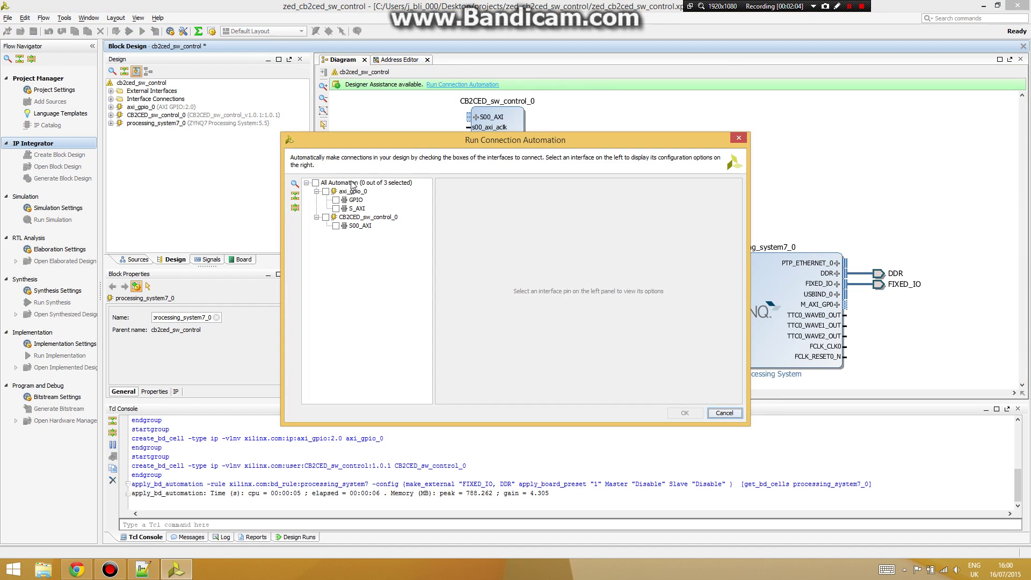
{"action": "left_click", "coordinate": [336, 208]}
{"action": "left_click", "coordinate": [337, 226]}
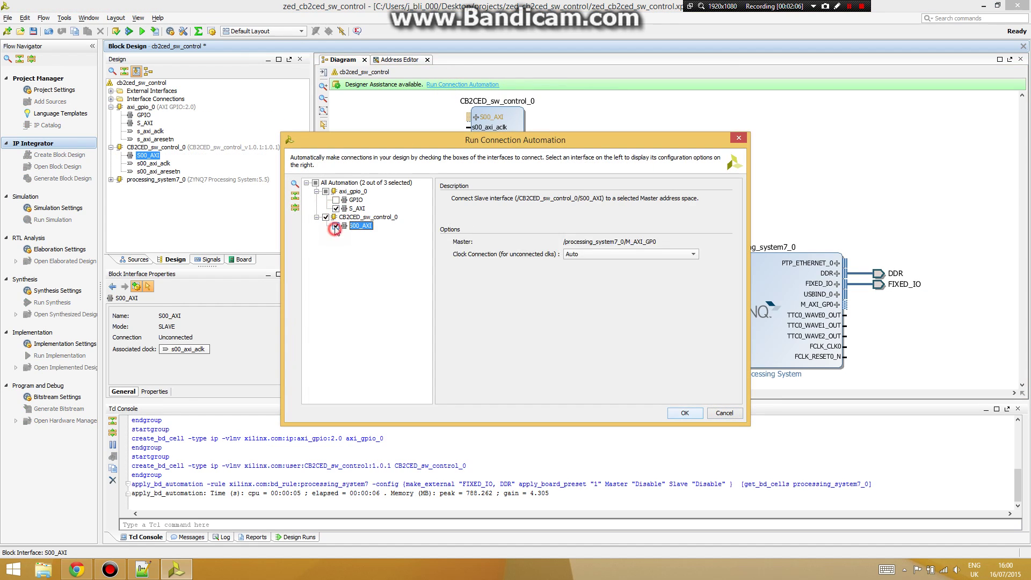
{"action": "left_click", "coordinate": [685, 413]}
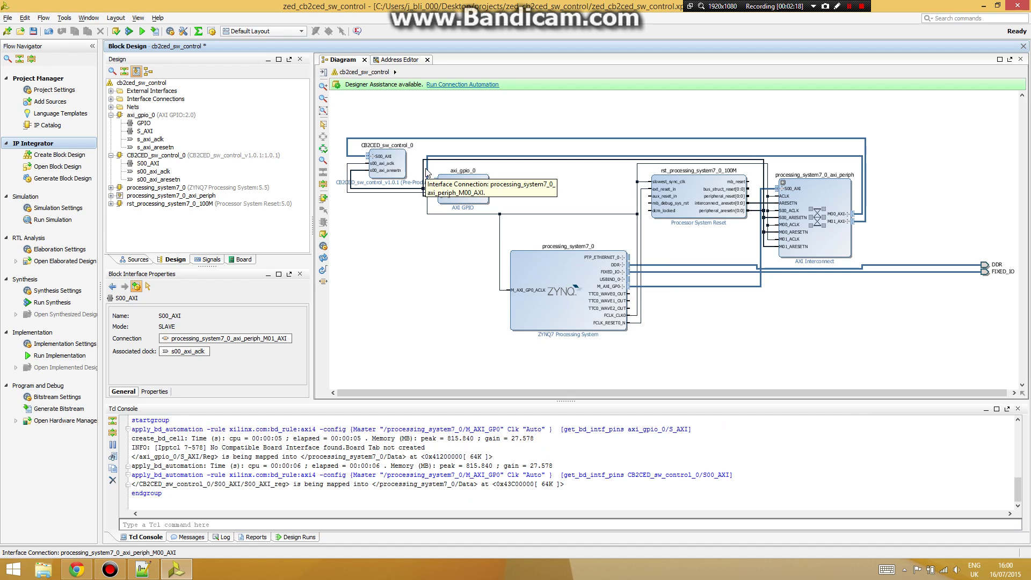
Regenerate the diagram layout and connect the board's LED component to the GPIO interface of axi_gpio_0.
{"action": "left_click", "coordinate": [322, 257]}
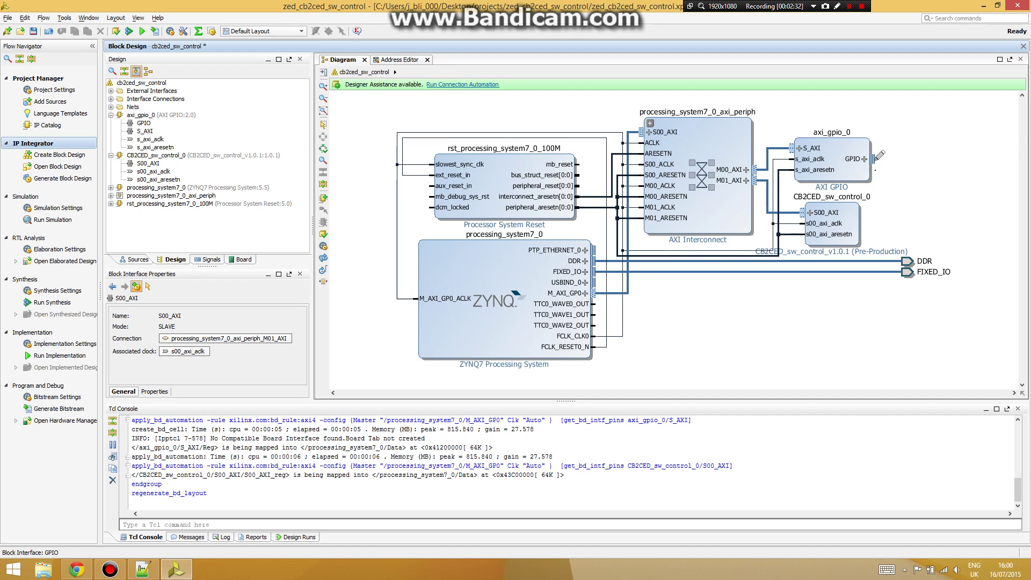
{"action": "left_click", "coordinate": [243, 259]}
{"action": "left_click_drag", "start_coordinate": [141, 123], "coordinate": [878, 159]}
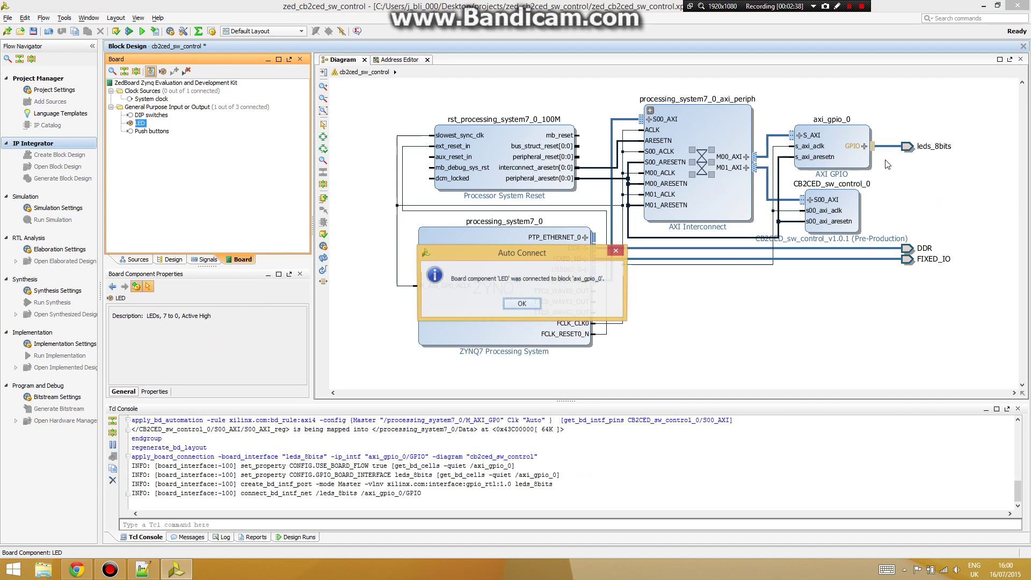
{"action": "left_click", "coordinate": [522, 304]}
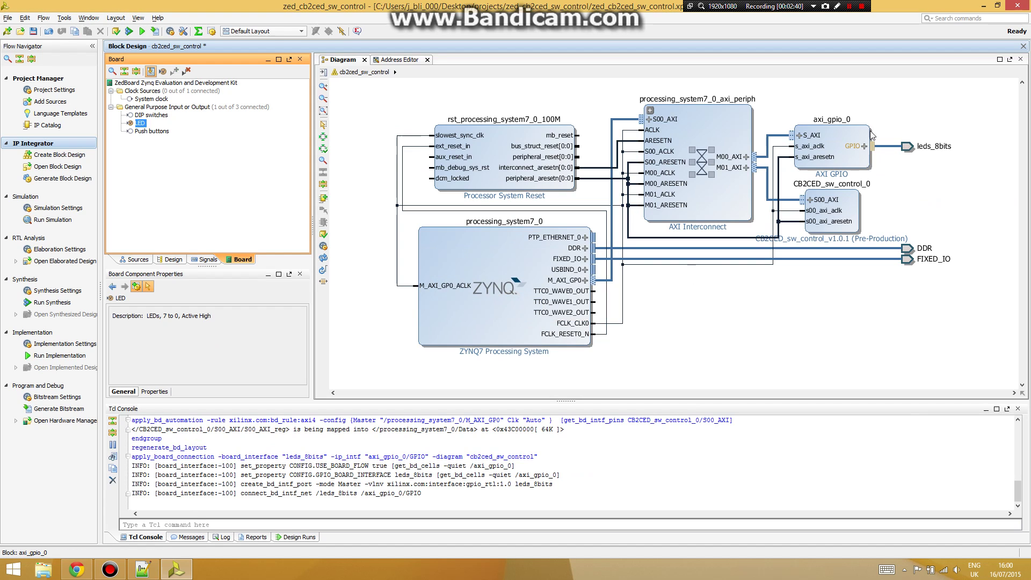
Review the board interface and IP configuration of axi_gpio_0, then accept its existing settings.
{"action": "left_click", "coordinate": [843, 141]}
{"action": "double_click", "coordinate": [845, 141]}
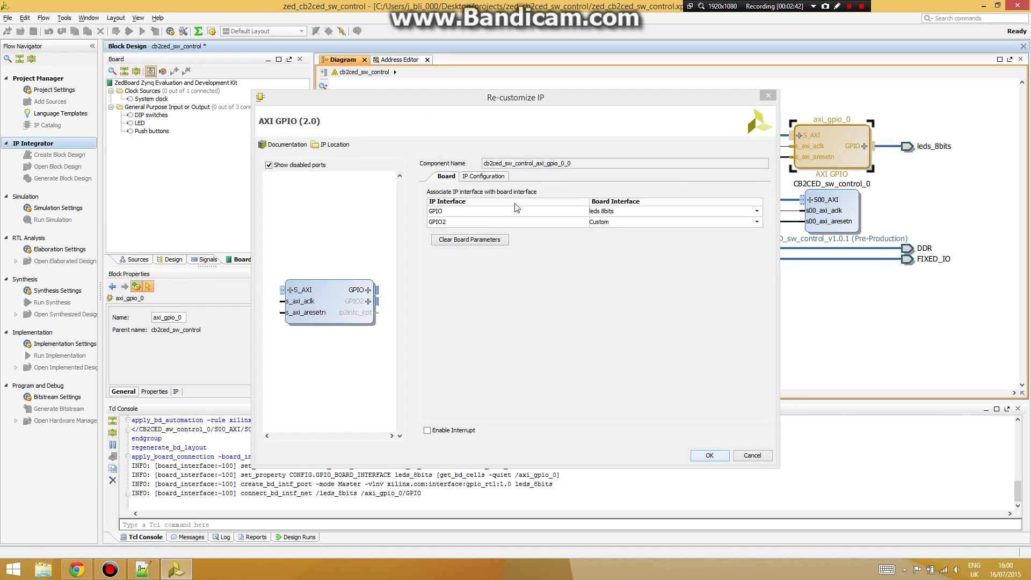
{"action": "left_click", "coordinate": [478, 177]}
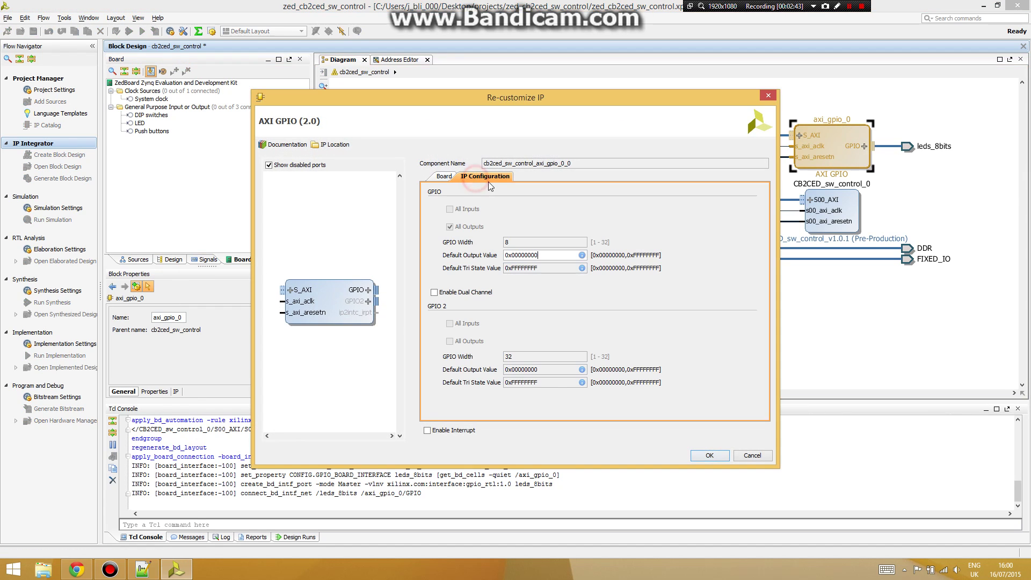
{"action": "left_click", "coordinate": [447, 243]}
{"action": "left_click", "coordinate": [721, 460]}
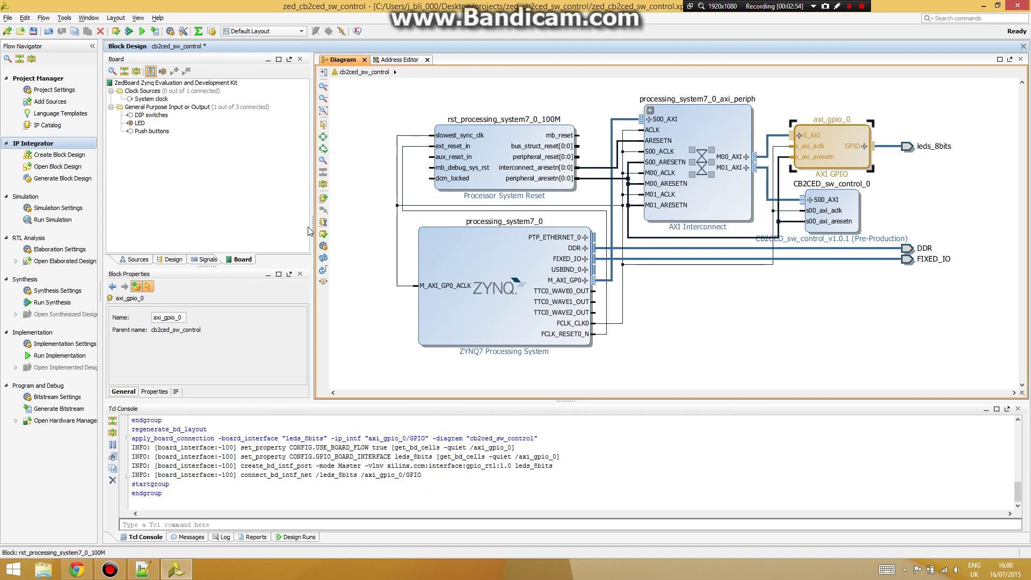
Create an HDL wrapper for the cb2ced_sw_control block design among the design sources.
{"action": "left_click", "coordinate": [141, 260]}
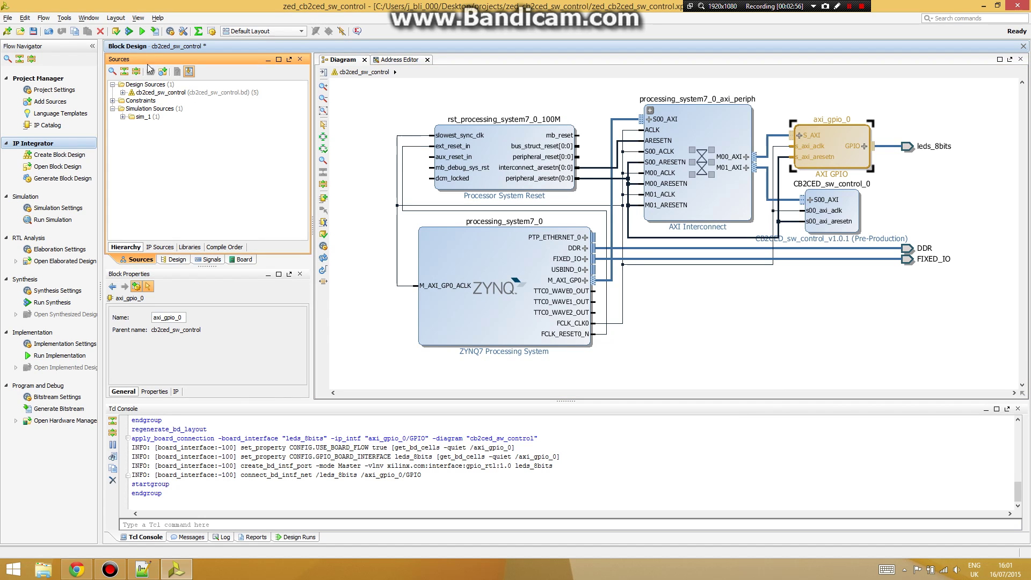
{"action": "right_click", "coordinate": [160, 97]}
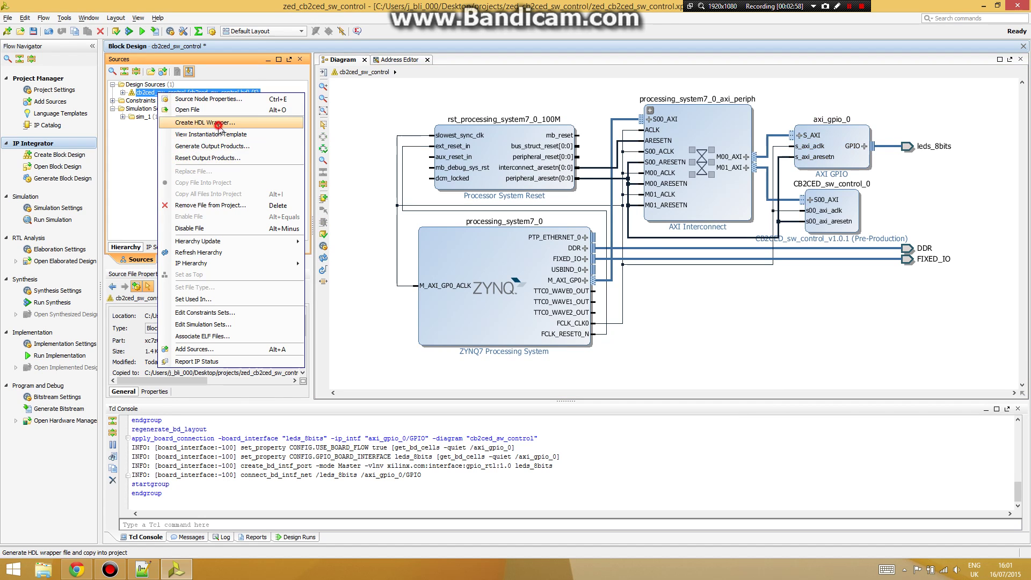
{"action": "left_click", "coordinate": [182, 113]}
{"action": "left_click", "coordinate": [590, 329]}
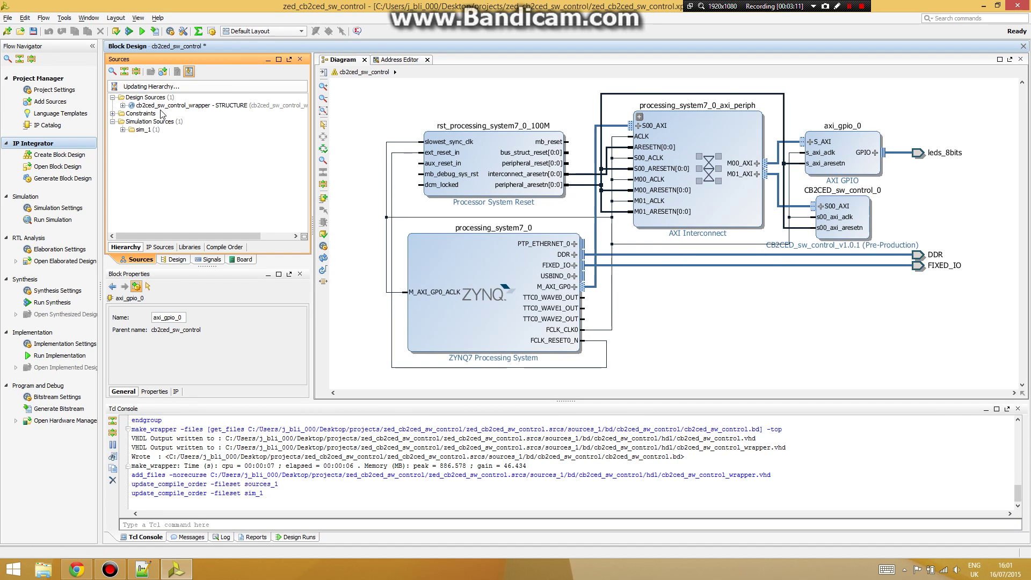
Inspect the hierarchy under cb2ced_sw_control_wrapper and check the block design's validation without rerunning it.
{"action": "left_click", "coordinate": [123, 93]}
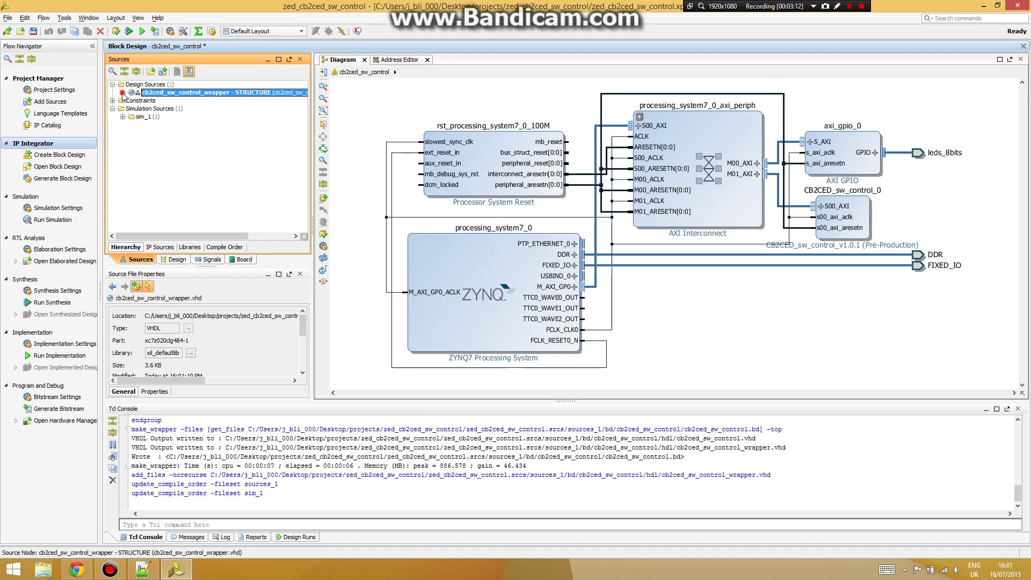
{"action": "left_click", "coordinate": [122, 93]}
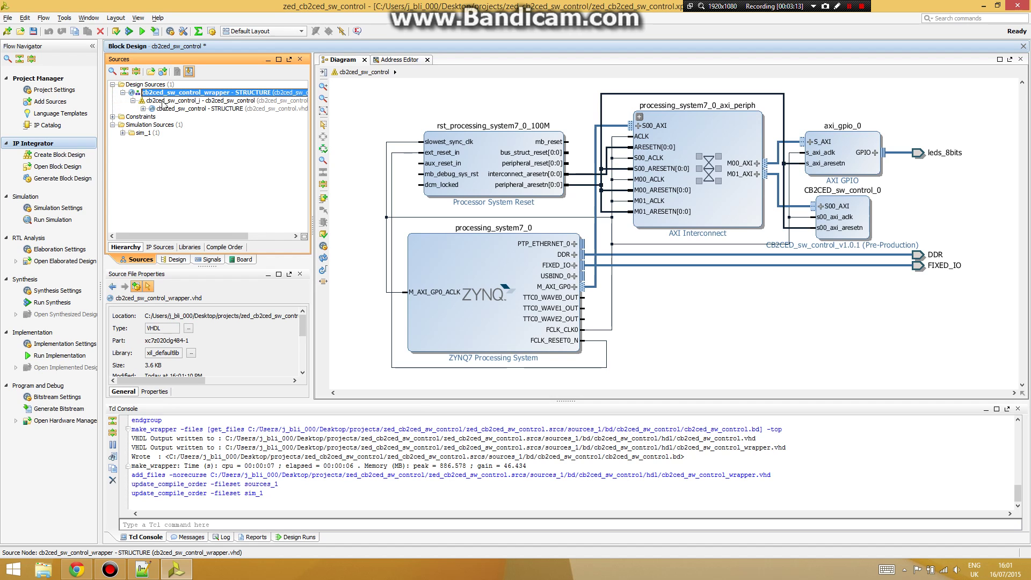
{"action": "left_click", "coordinate": [123, 93]}
{"action": "left_click", "coordinate": [323, 234]}
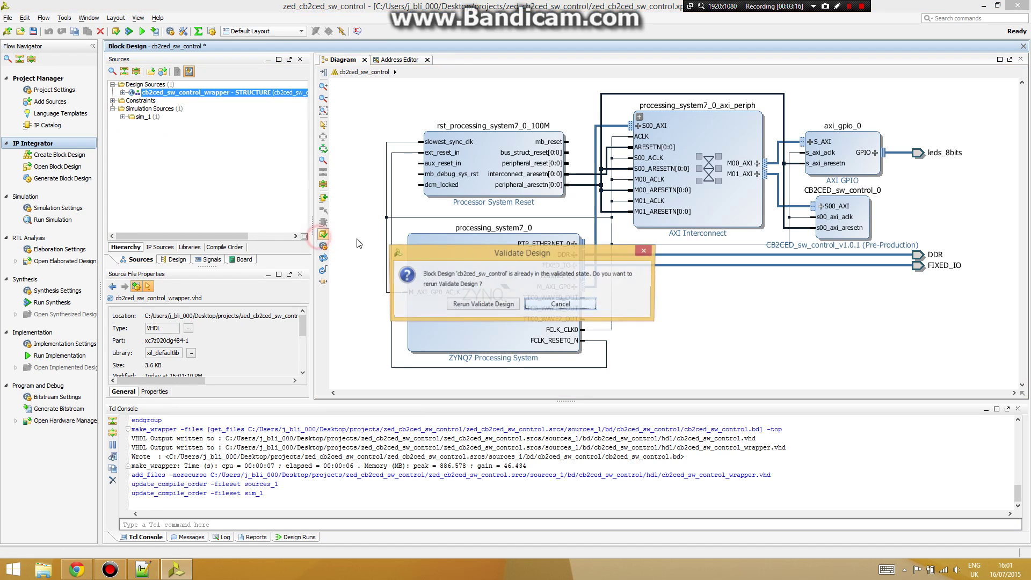
{"action": "left_click", "coordinate": [559, 307]}
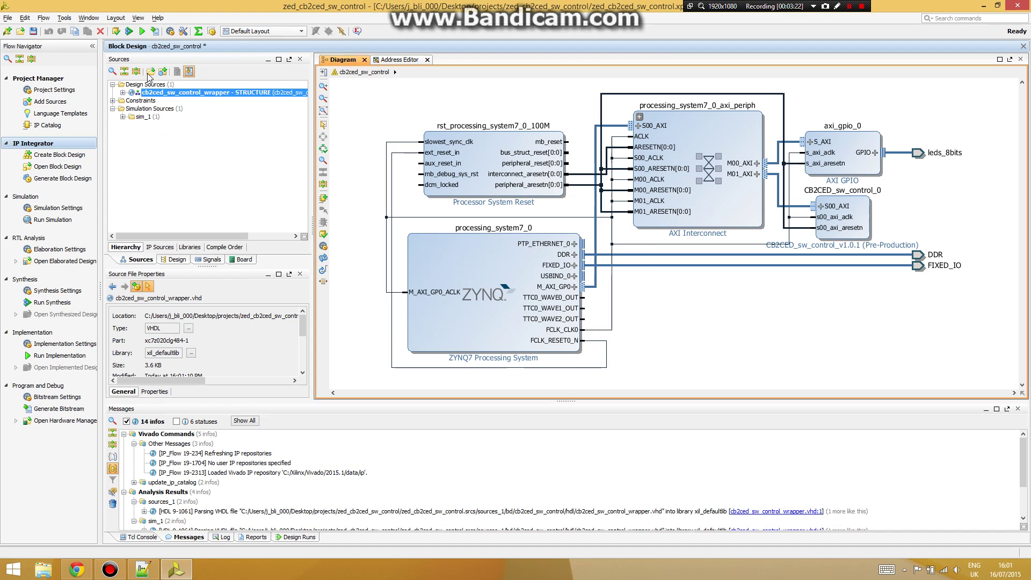
Generate the bitstream for cb2ced_sw_control_wrapper, launching the required synthesis and implementation runs.
{"action": "left_click", "coordinate": [160, 97]}
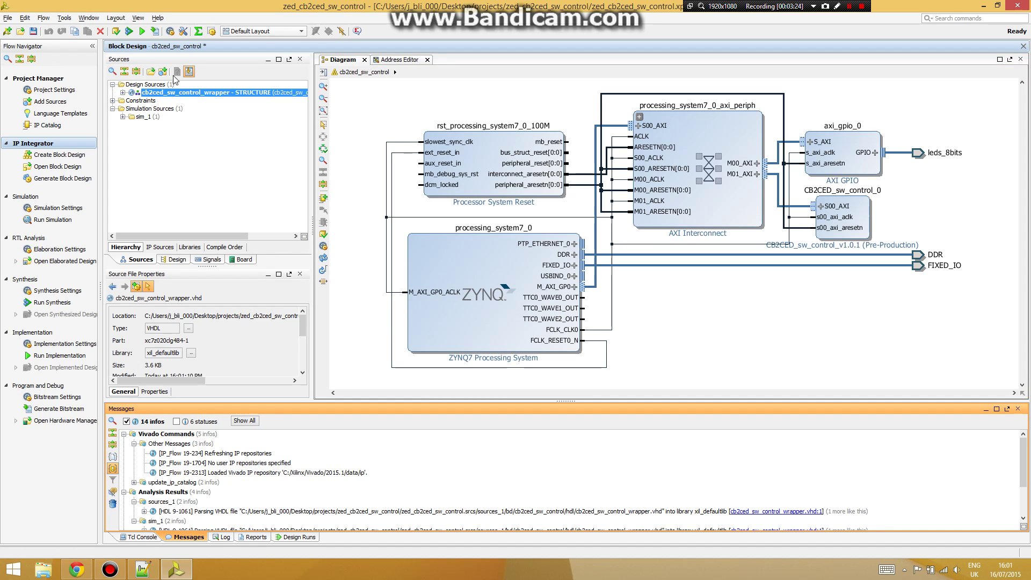
{"action": "left_click", "coordinate": [156, 31]}
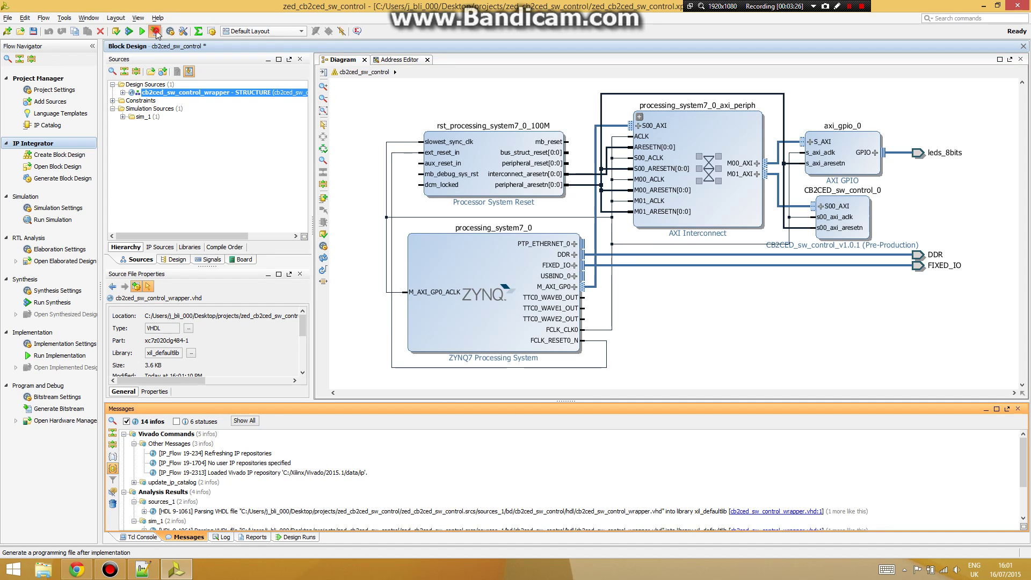
{"action": "left_click", "coordinate": [495, 314]}
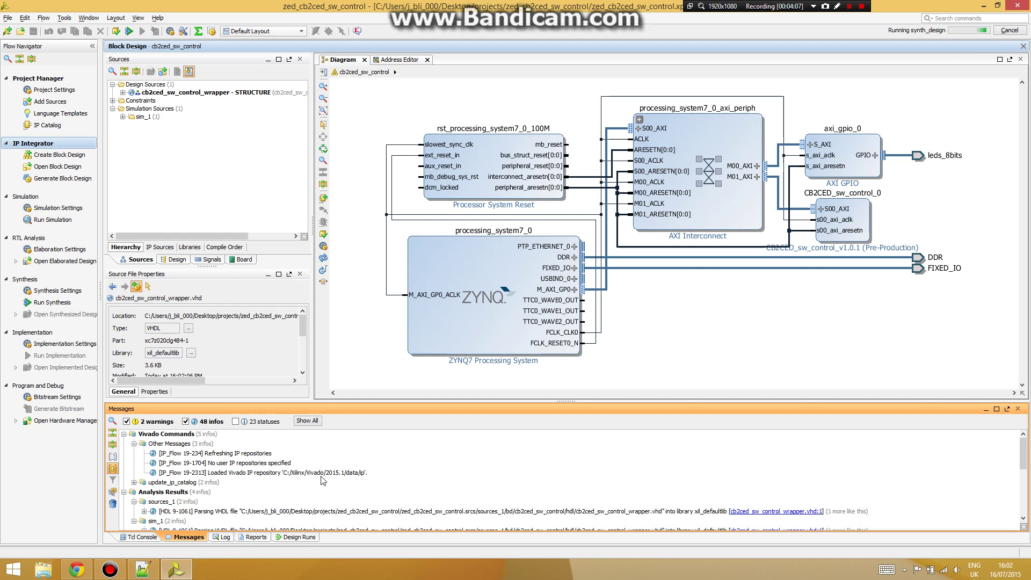
Hide the info messages to check the warnings, and examine the progress of the synth_1 design run.
{"action": "left_click", "coordinate": [185, 421]}
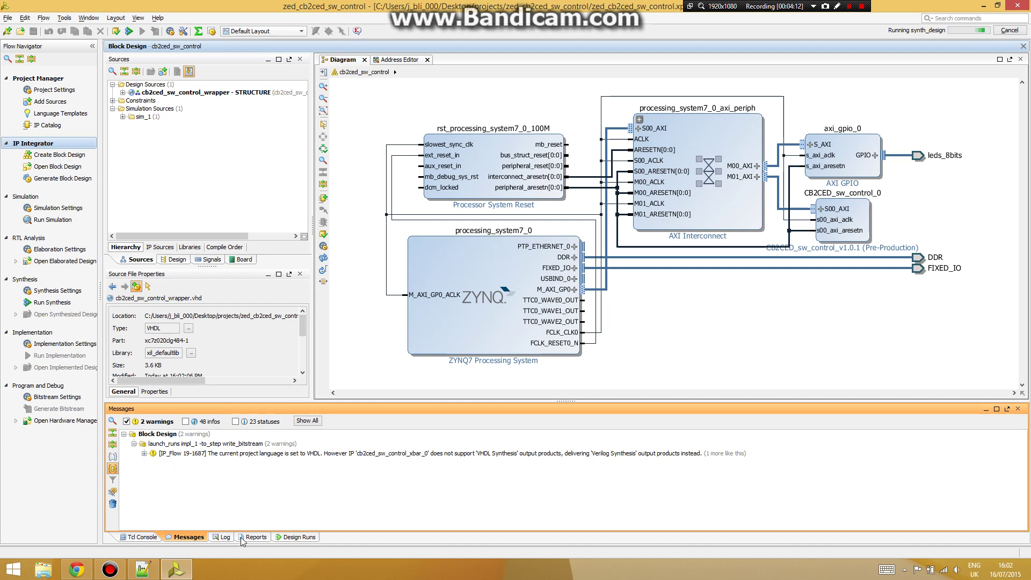
{"action": "left_click", "coordinate": [305, 539]}
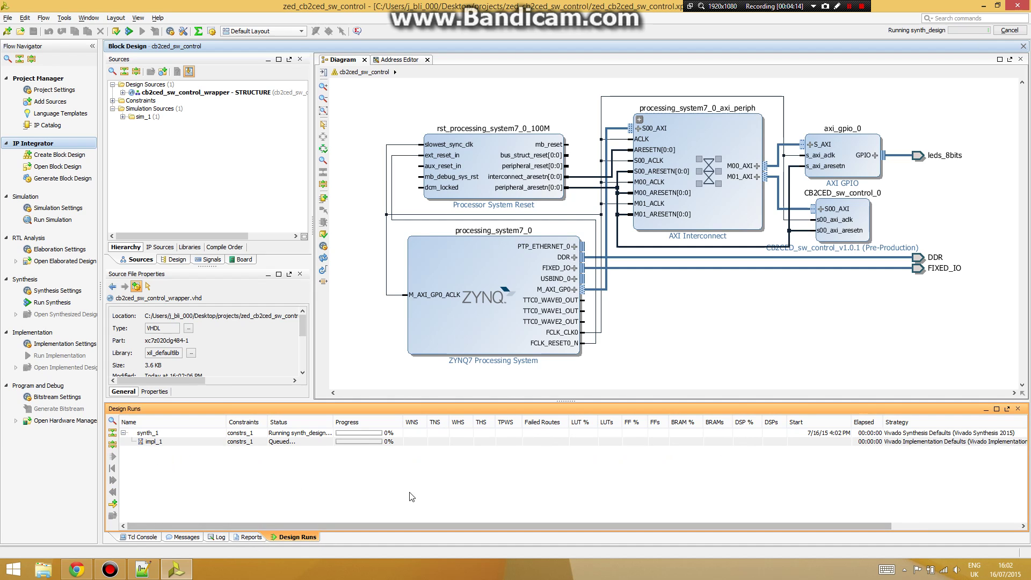
{"action": "left_click", "coordinate": [161, 434]}
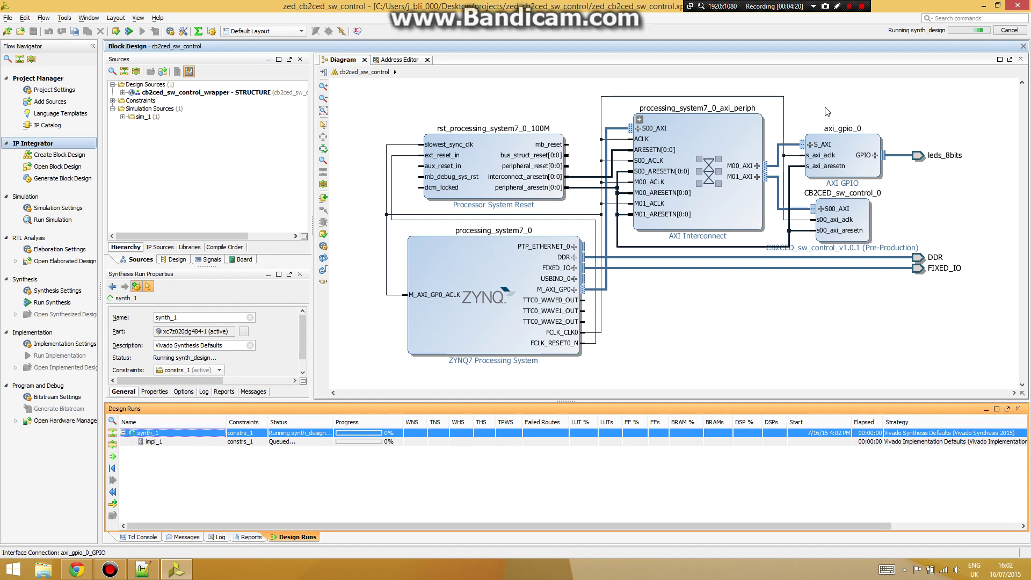
{"action": "left_click", "coordinate": [850, 7]}
{"action": "left_click", "coordinate": [849, 7]}
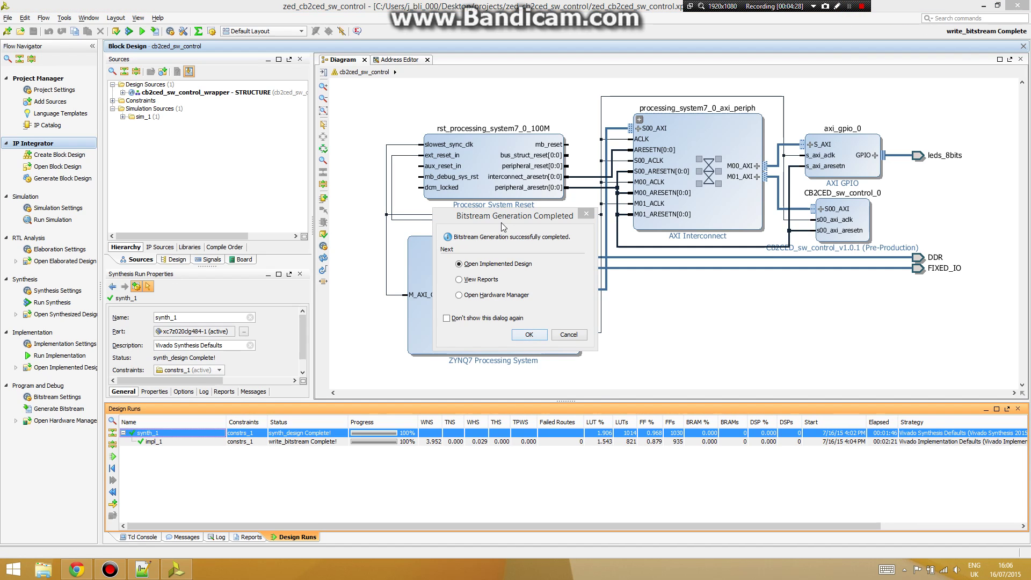
Open the implemented design and export its hardware platform to <Local to Project> with the bitstream included.
{"action": "left_click", "coordinate": [529, 335]}
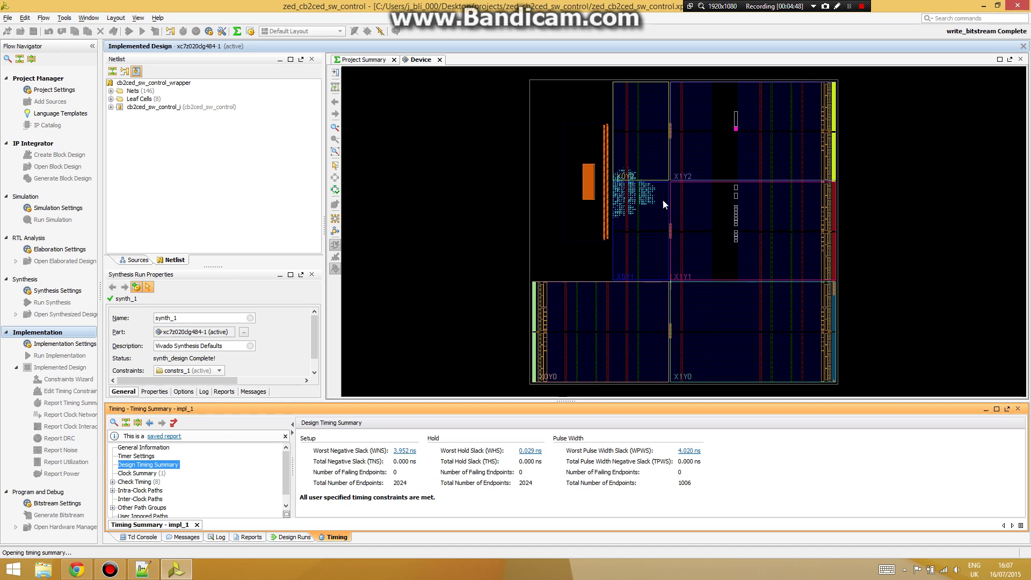
{"action": "left_click", "coordinate": [4, 20]}
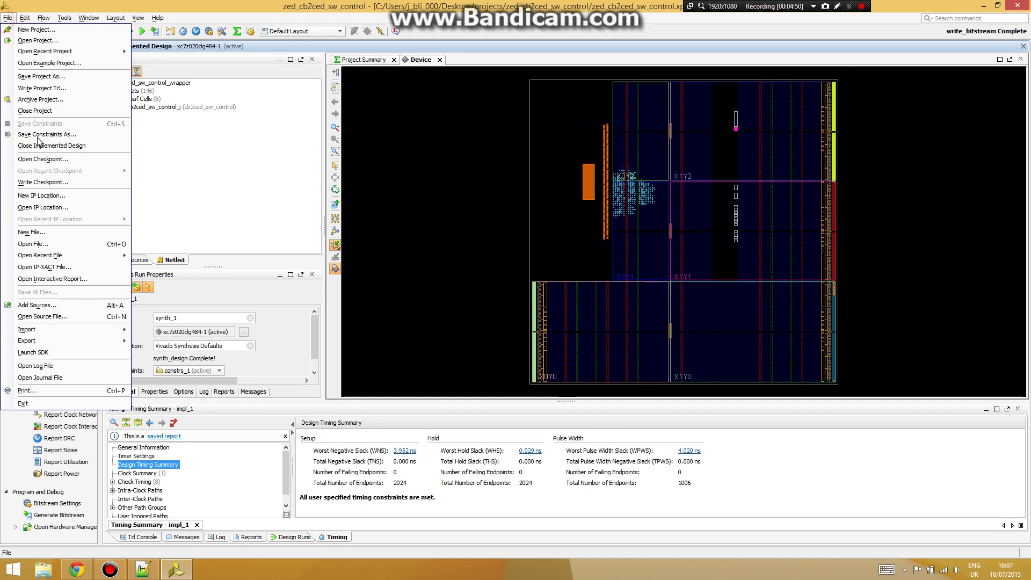
{"action": "mouse_move", "coordinate": [90, 341]}
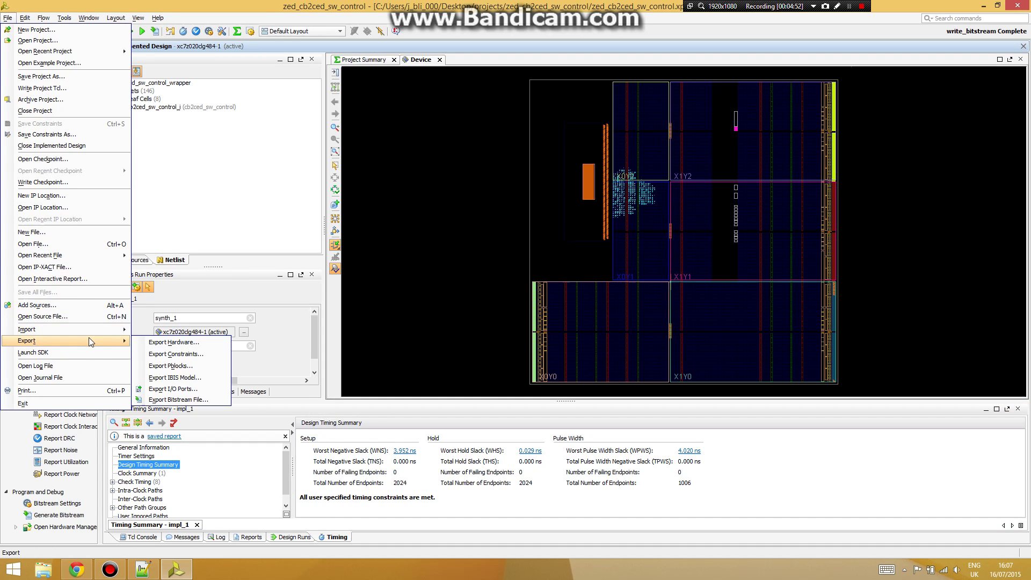
{"action": "left_click", "coordinate": [161, 343]}
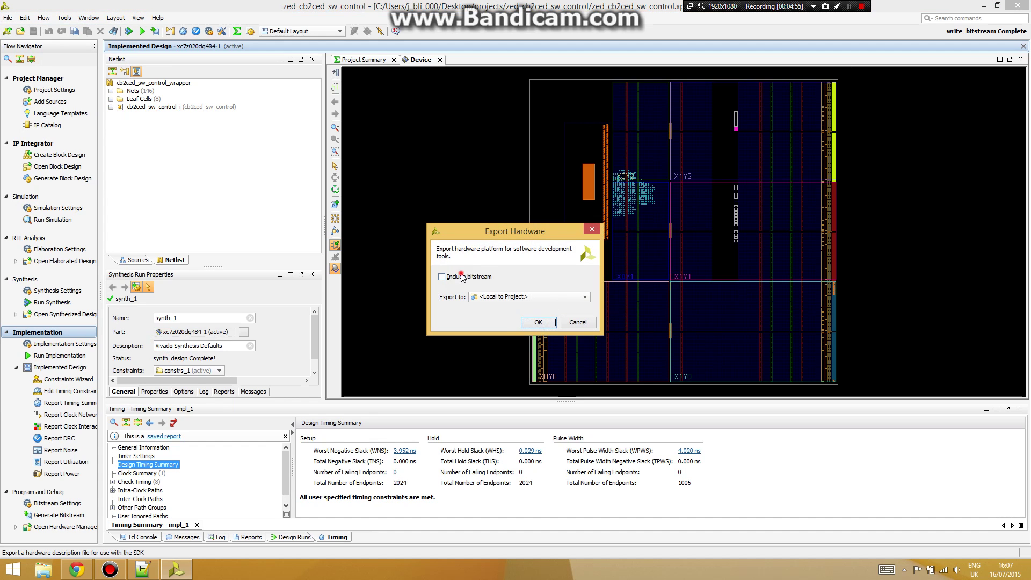
{"action": "left_click", "coordinate": [441, 276]}
{"action": "left_click", "coordinate": [534, 322]}
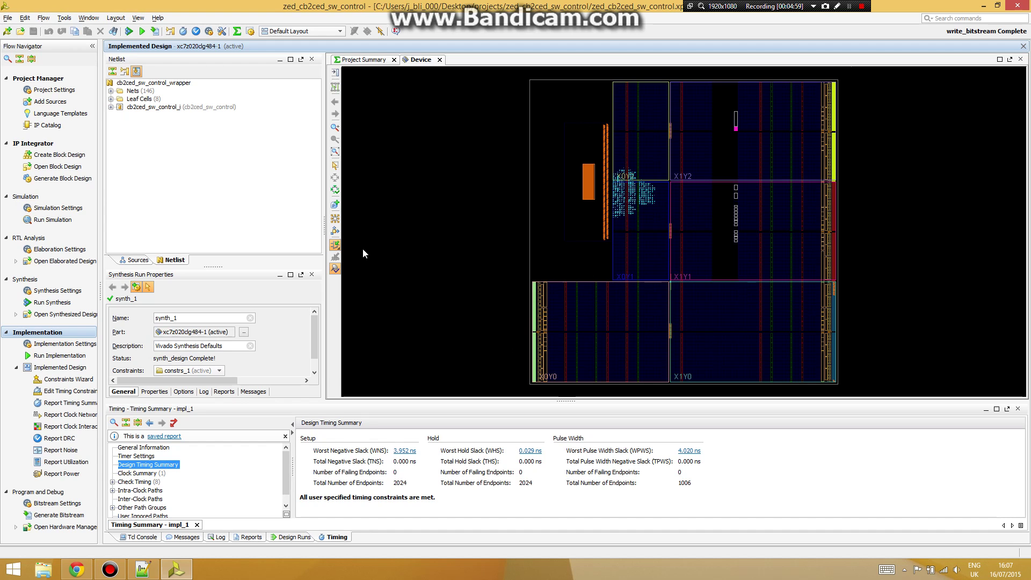
Launch the SDK for the exported hardware platform.
{"action": "left_click", "coordinate": [8, 18]}
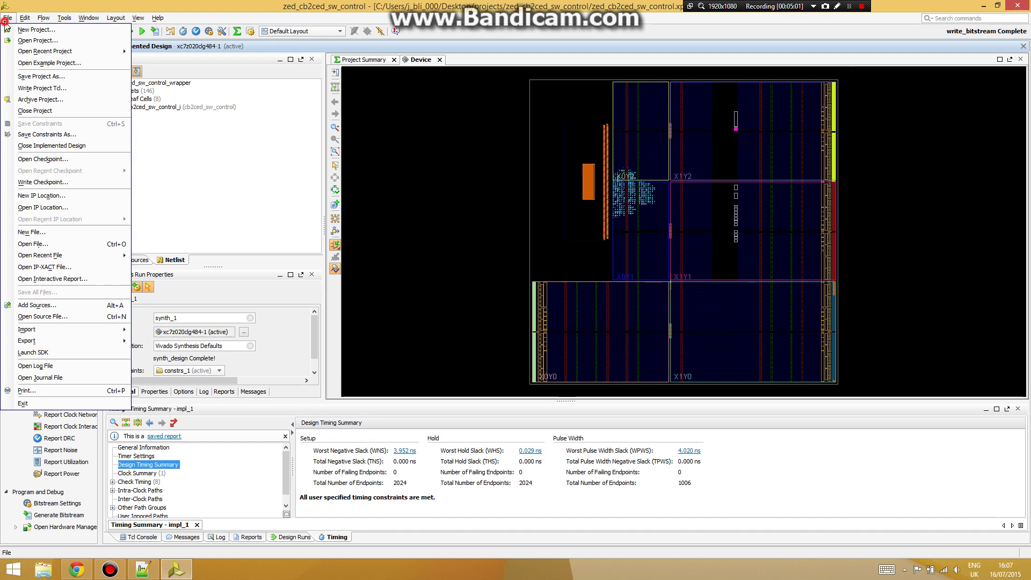
{"action": "left_click", "coordinate": [48, 358]}
{"action": "left_click", "coordinate": [519, 326]}
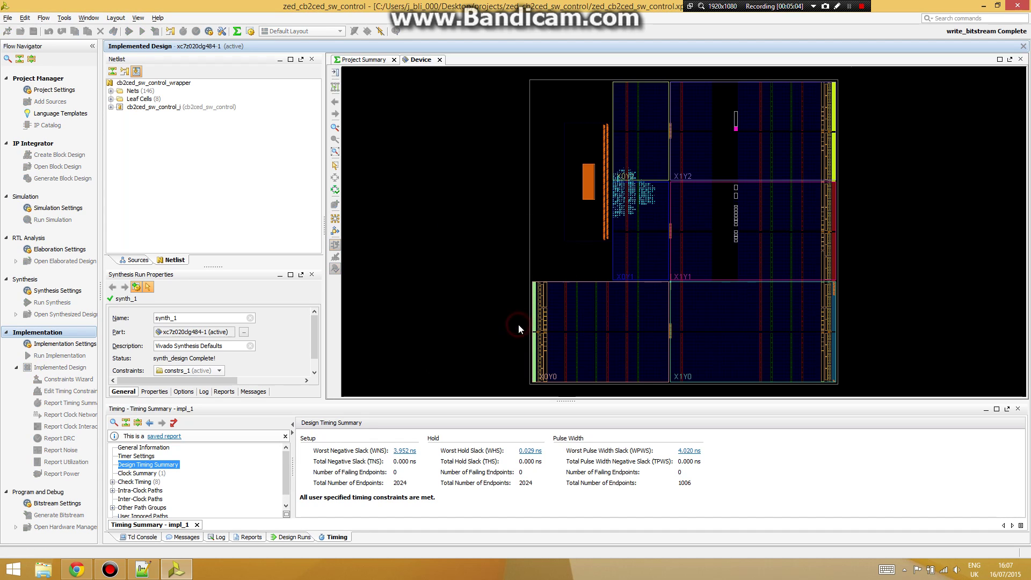